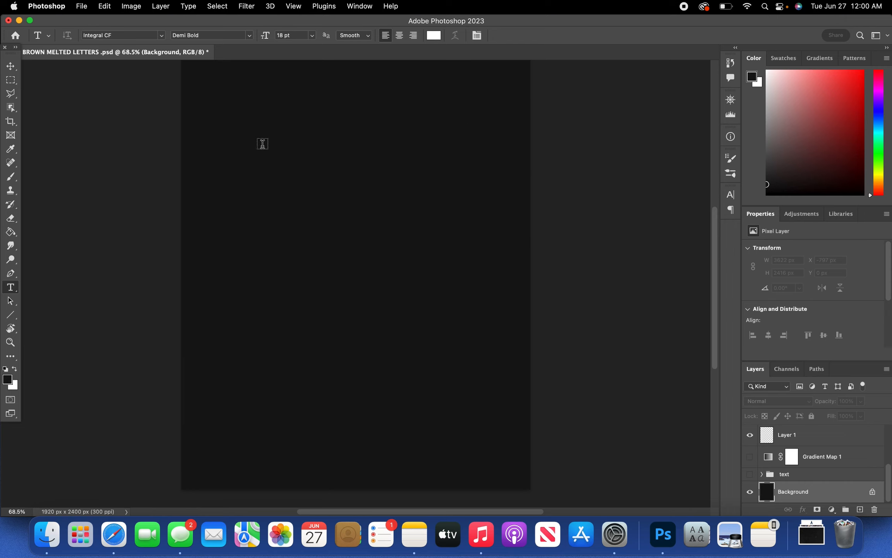
Add the white text "BROWN" in Integral CF Demi Bold, 18 pt, on the dark canvas.
click(295, 180)
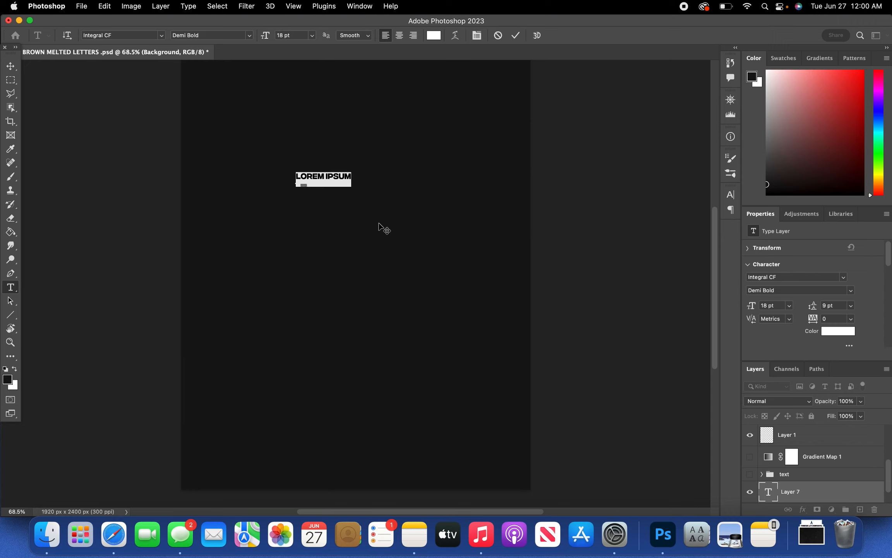
text(BROWN)
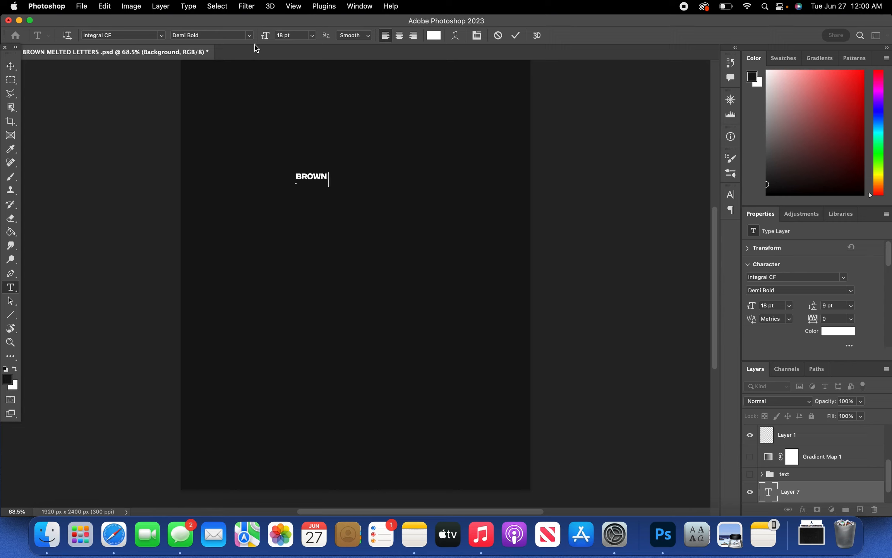
click(15, 68)
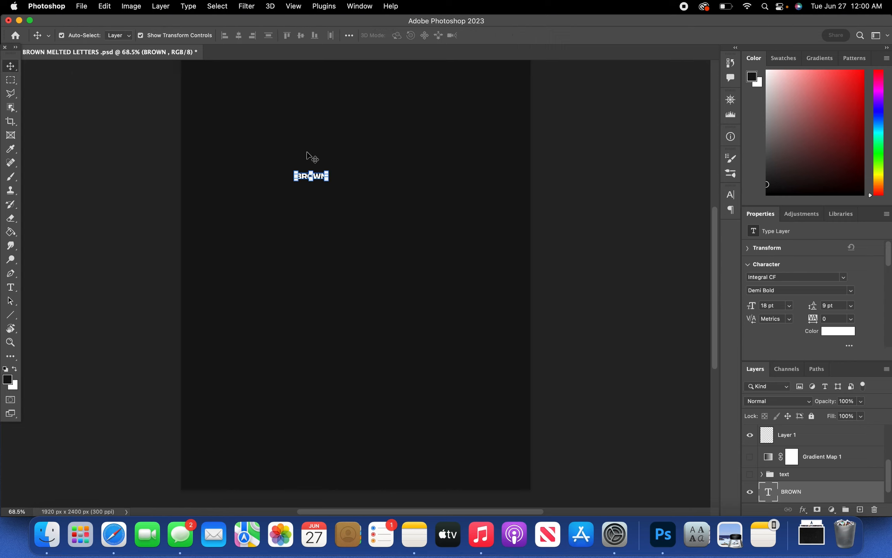
Enlarge the BROWN text to about 179 pt, nearly the canvas width, and centre it near the canvas's upper edge.
drag(326, 177, 591, 182)
drag(464, 203, 441, 247)
drag(504, 242, 528, 243)
drag(480, 244, 463, 249)
key(Return)
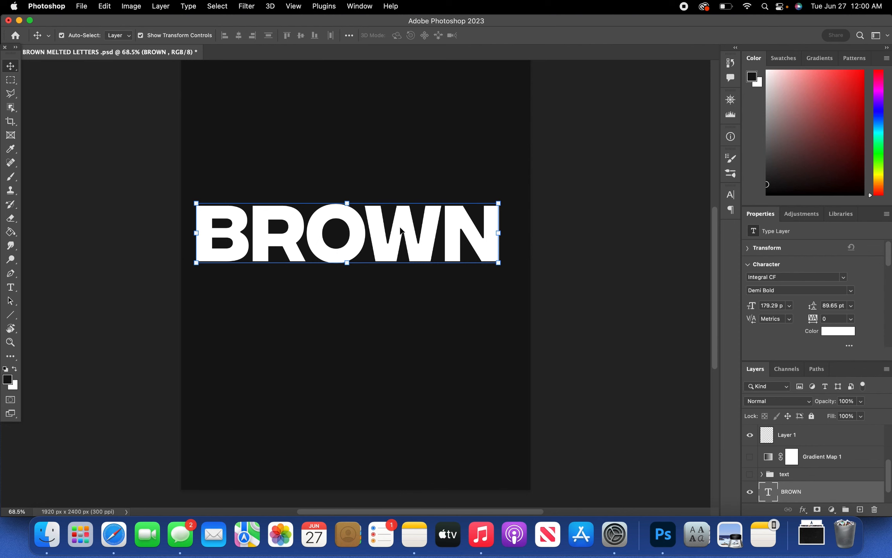
drag(401, 230, 411, 234)
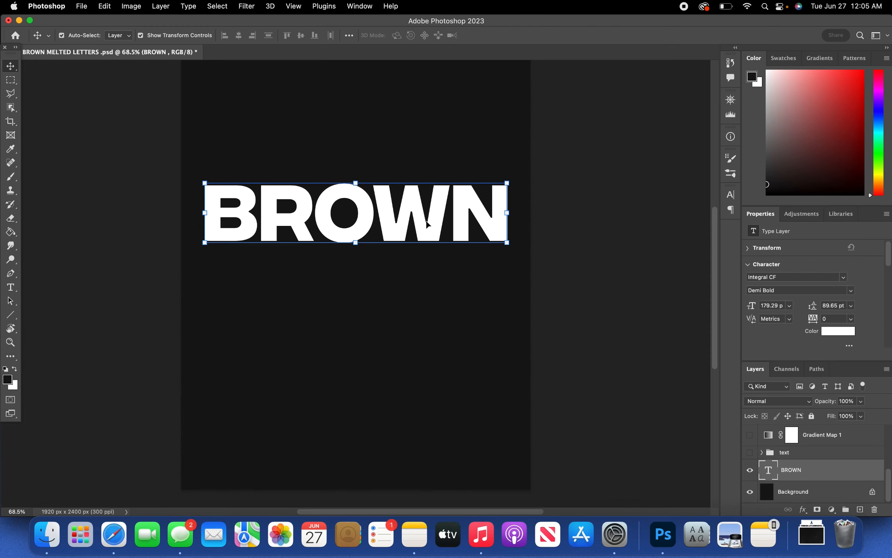
drag(432, 222, 433, 141)
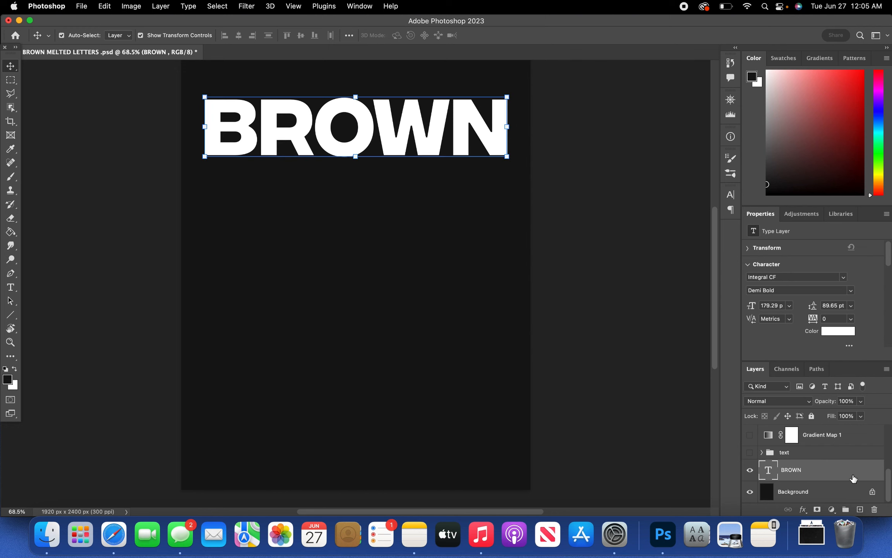
Duplicate the BROWN text layer and convert the copy to a smart object.
key(super+j)
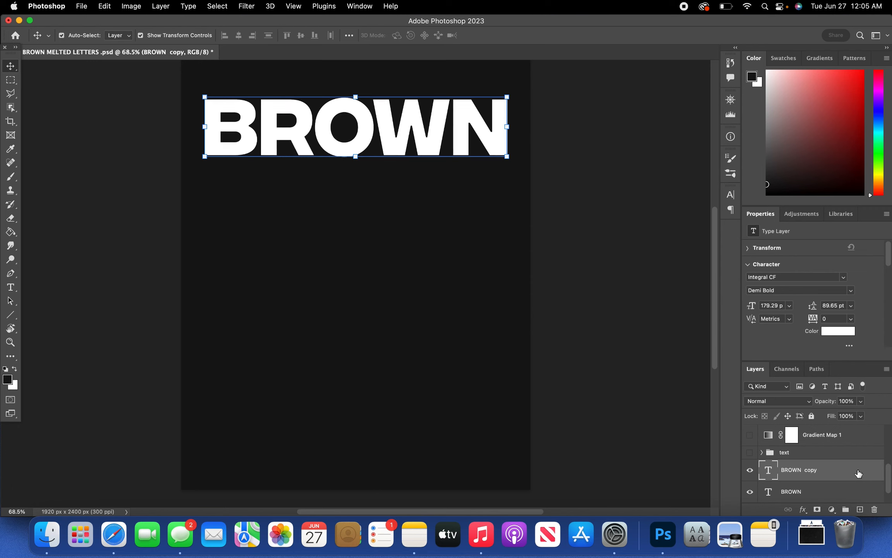
right_click(858, 470)
scroll(849, 469, down, 10)
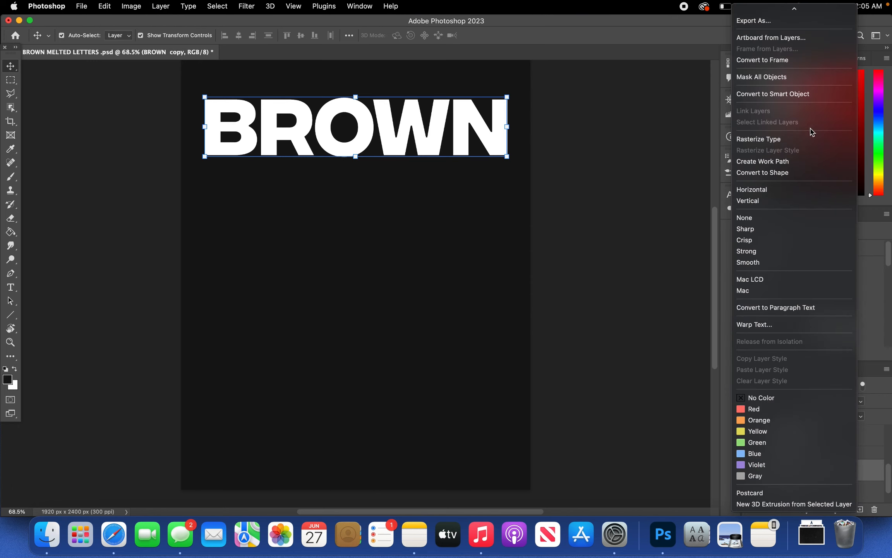
click(796, 94)
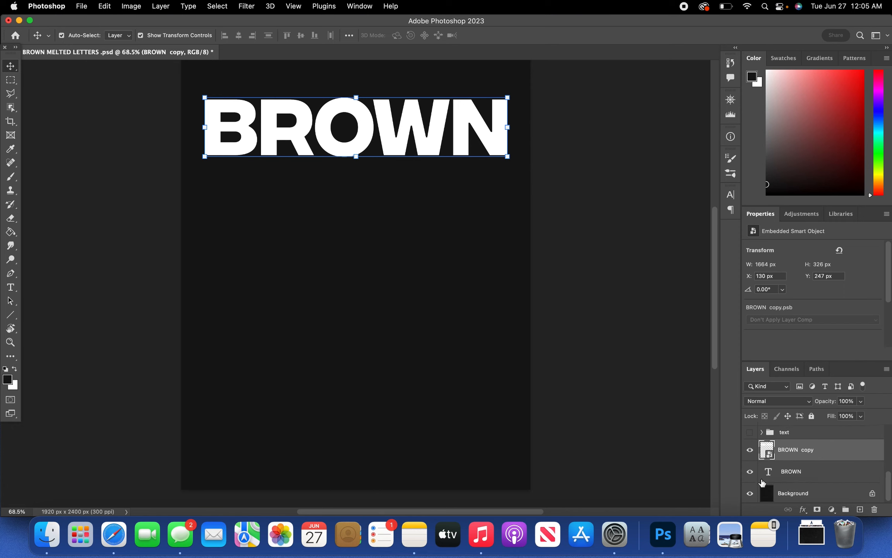
Hide the original BROWN text layer and rasterize the BROWN copy layer.
click(750, 471)
click(246, 6)
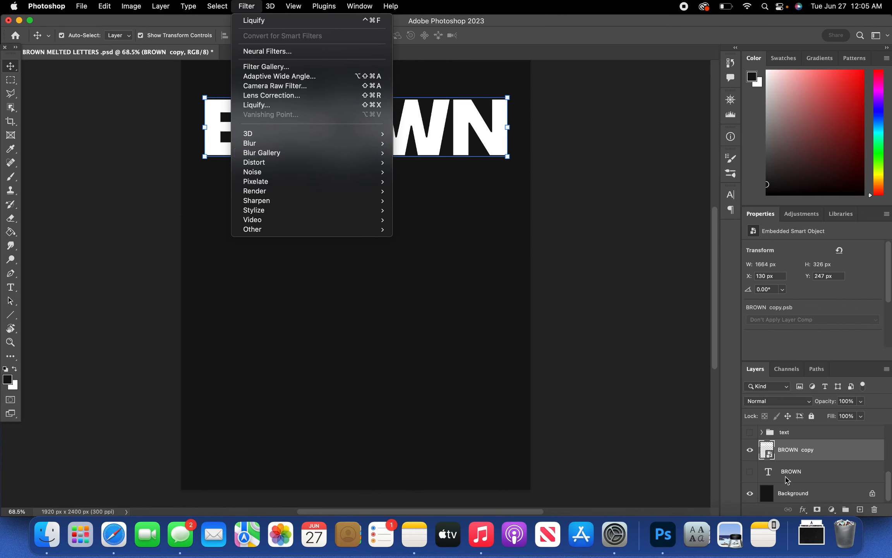
right_click(832, 458)
right_click(834, 457)
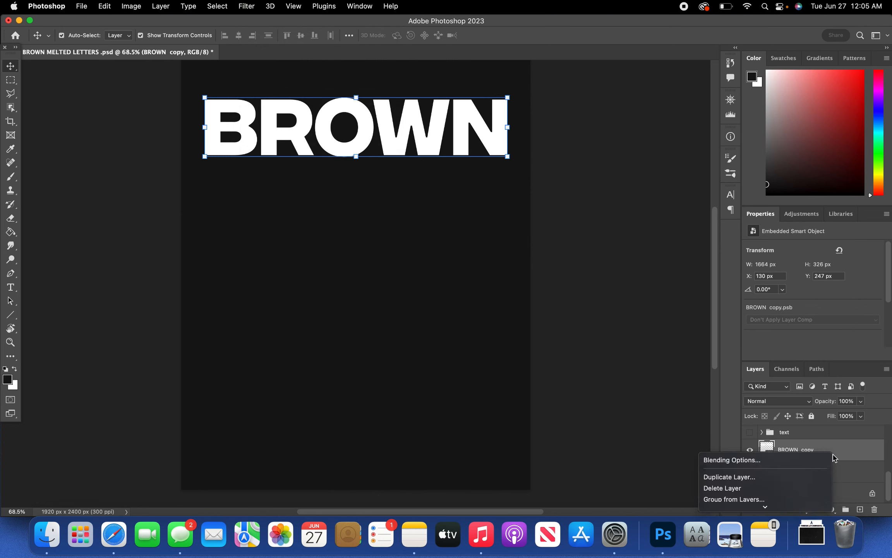
scroll(813, 464, down, 10)
click(754, 200)
Open the BROWN copy in Liquify and twirl the letters into a wavy shape with the size 1606 Twirl brush.
click(247, 6)
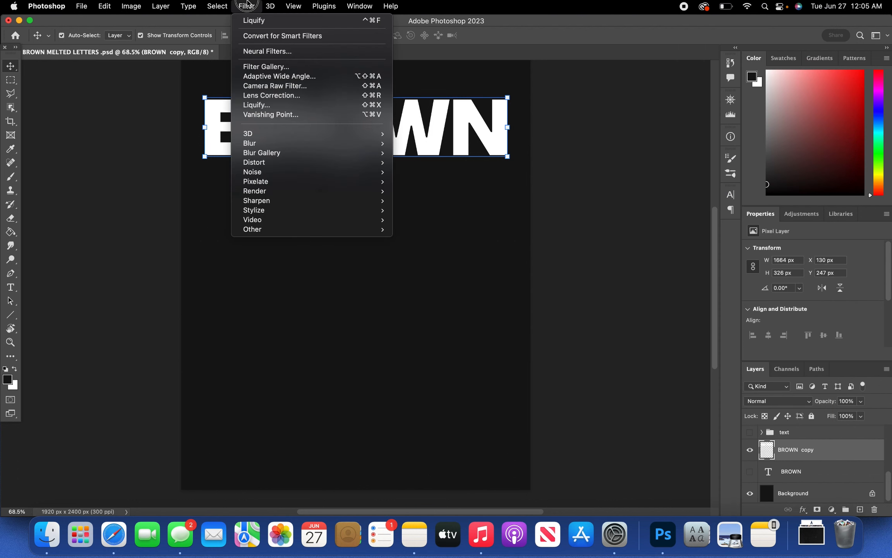
click(310, 104)
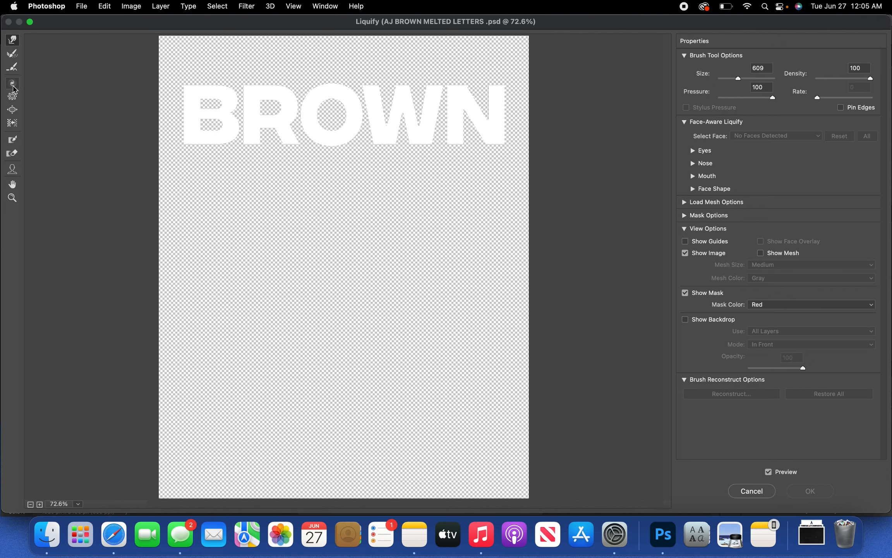
click(13, 86)
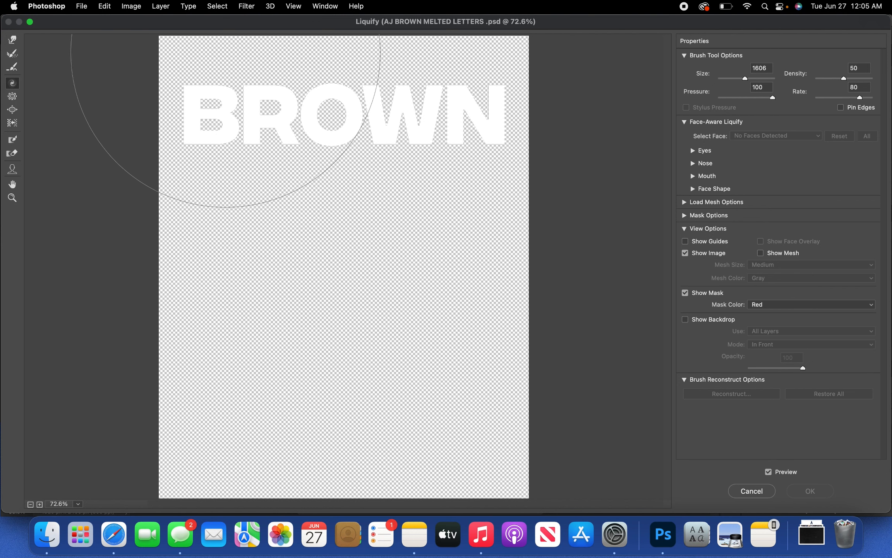
mouse_move(227, 63)
mouse_down()
mouse_move(219, 60)
mouse_move(412, 63)
mouse_up()
mouse_move(352, 255)
mouse_down()
mouse_move(469, 267)
mouse_move(453, 274)
mouse_up()
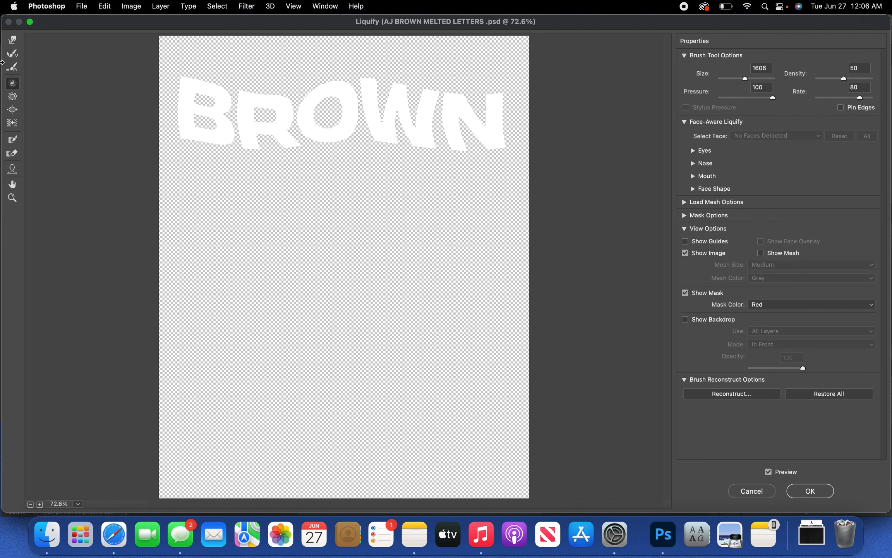
Use Forward Warp at brush size 1505 to pull the bottoms of the B and R down into long drips.
click(11, 42)
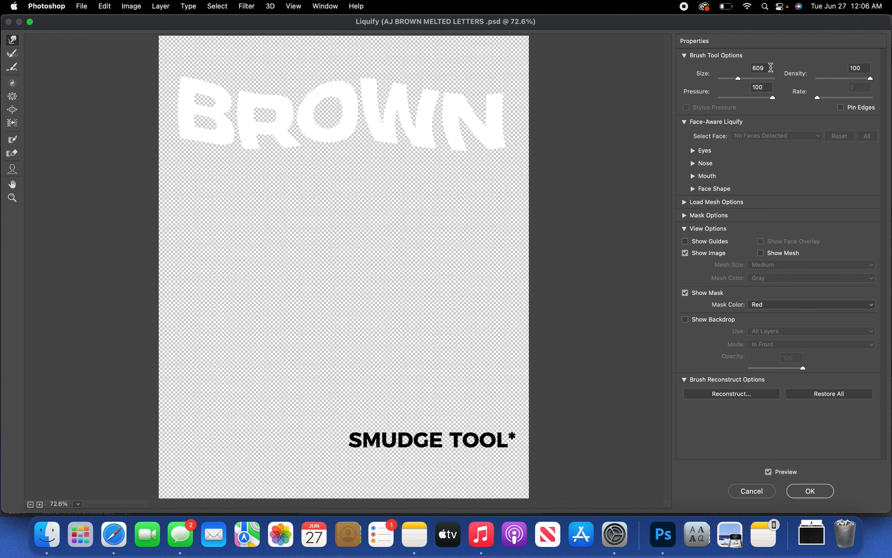
drag(738, 79, 747, 81)
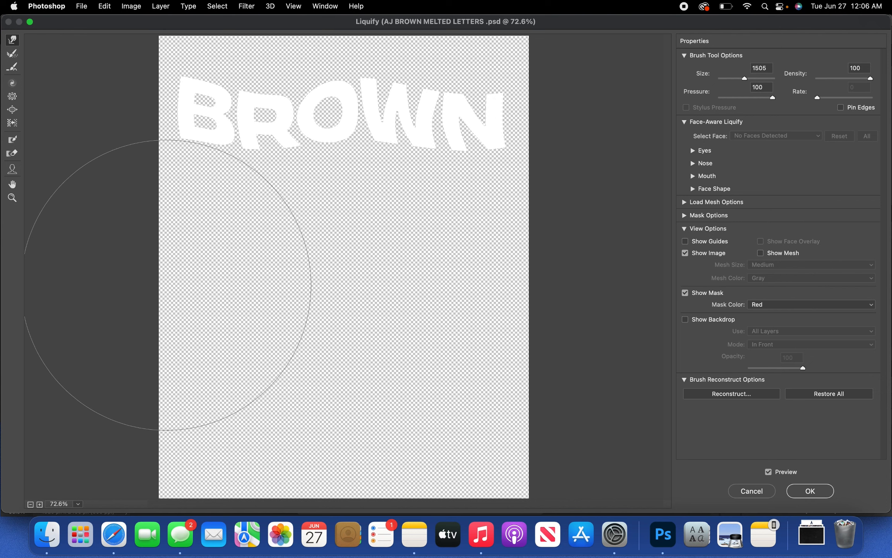
drag(233, 255, 232, 326)
drag(253, 259, 241, 317)
drag(178, 262, 190, 353)
drag(237, 271, 219, 349)
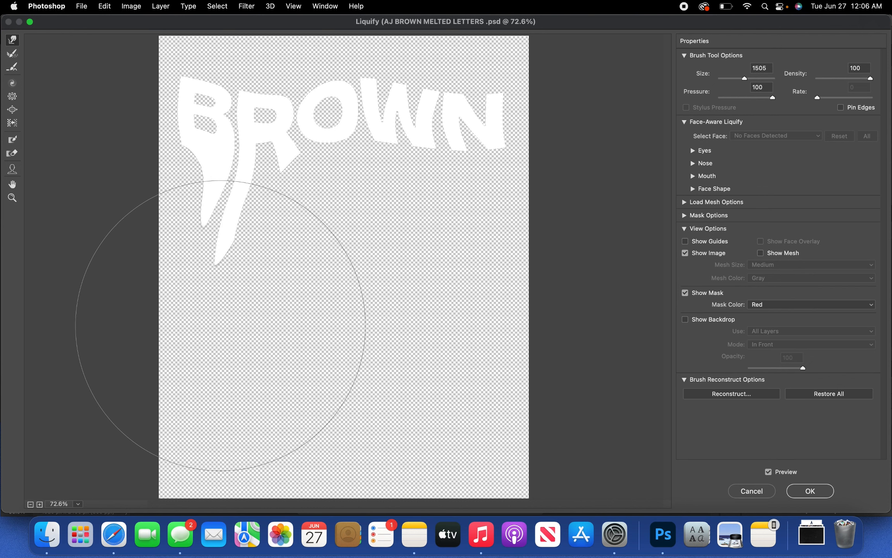
drag(261, 295, 268, 386)
mouse_move(301, 279)
mouse_down()
mouse_move(285, 282)
mouse_move(297, 362)
mouse_up()
mouse_move(303, 309)
mouse_down()
mouse_move(293, 324)
mouse_move(295, 360)
mouse_up()
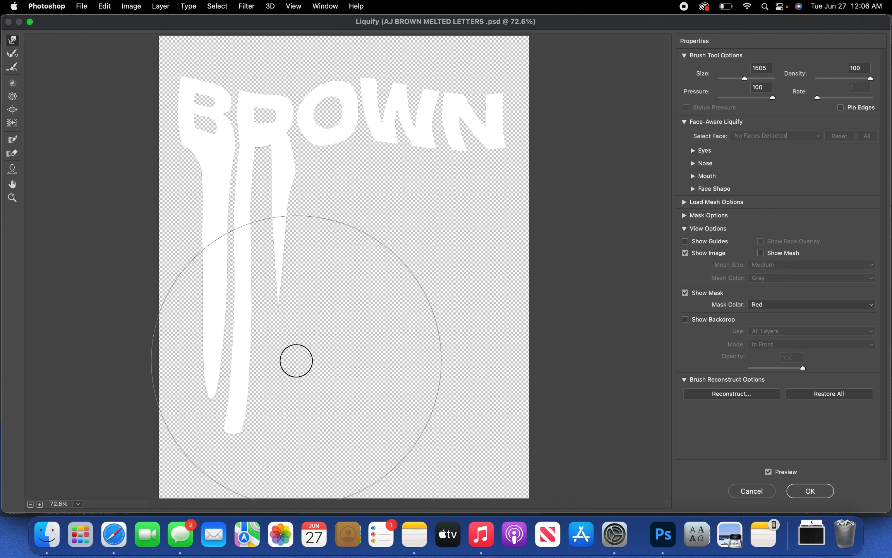
mouse_move(312, 303)
mouse_down()
mouse_move(312, 375)
mouse_move(278, 408)
mouse_up()
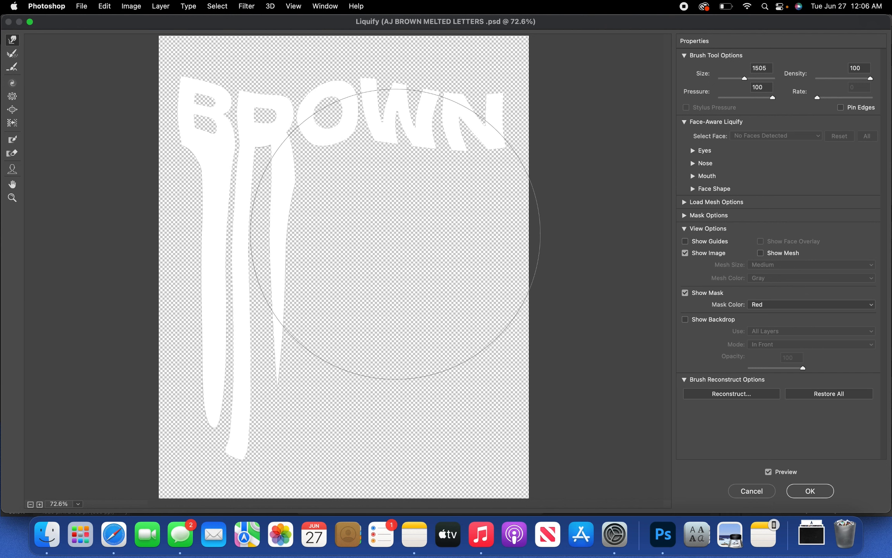
Pull the bottoms of the O, W and N down into long drips and apply the Liquify distortion.
drag(374, 321, 371, 339)
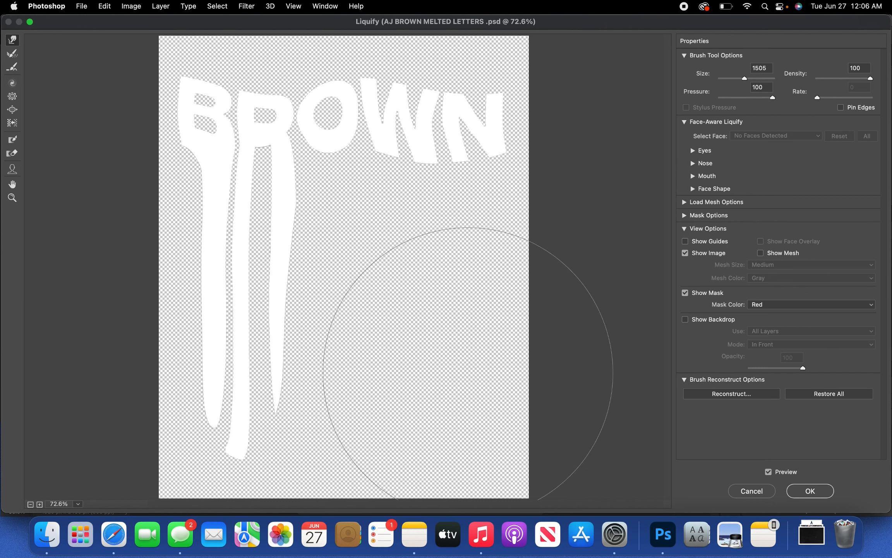
mouse_move(464, 257)
mouse_down()
mouse_move(451, 284)
mouse_move(462, 351)
mouse_up()
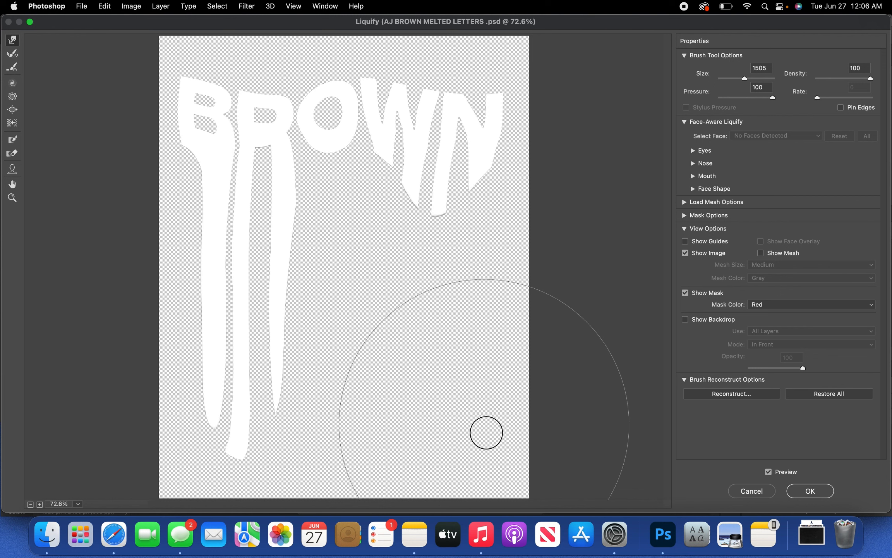
drag(432, 315, 478, 381)
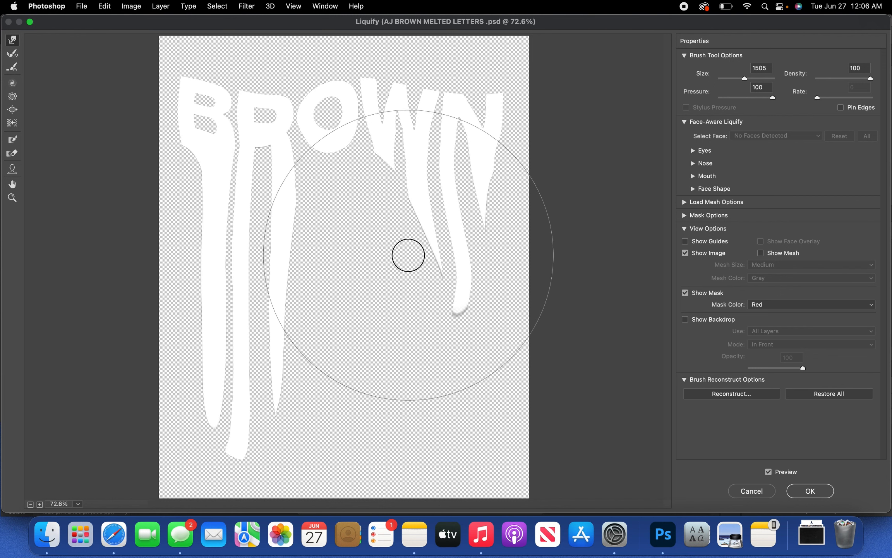
mouse_move(409, 252)
mouse_down()
mouse_move(413, 306)
mouse_move(402, 360)
mouse_up()
drag(436, 278, 432, 371)
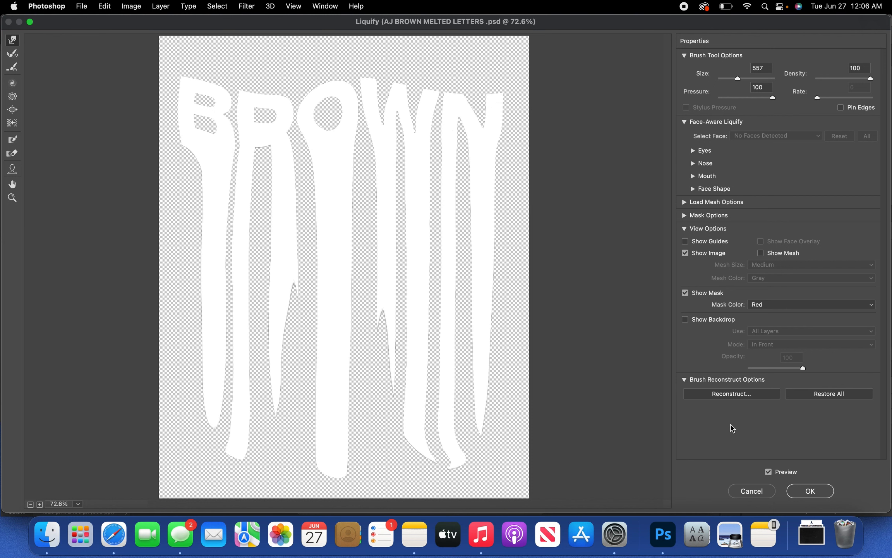
click(807, 489)
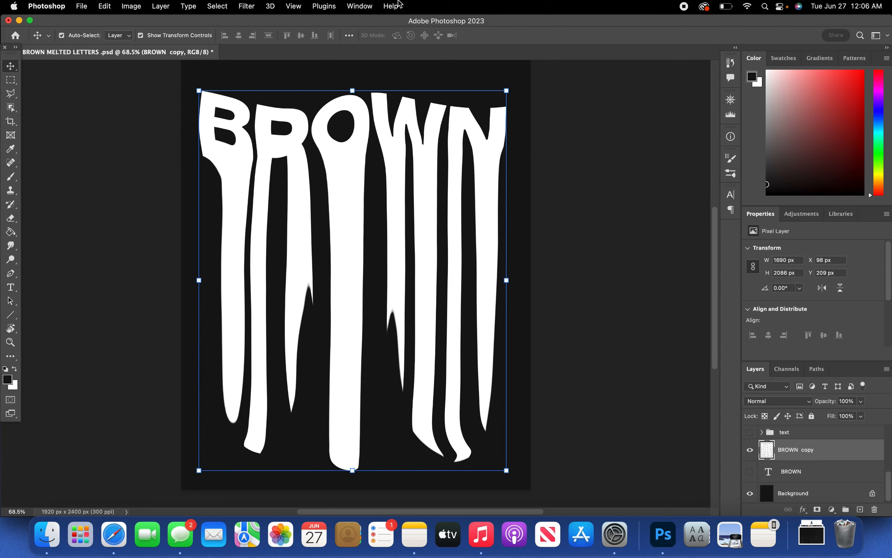
Apply a Gaussian Blur with a 3.0-pixel radius to the melted lettering.
click(247, 5)
mouse_move(266, 146)
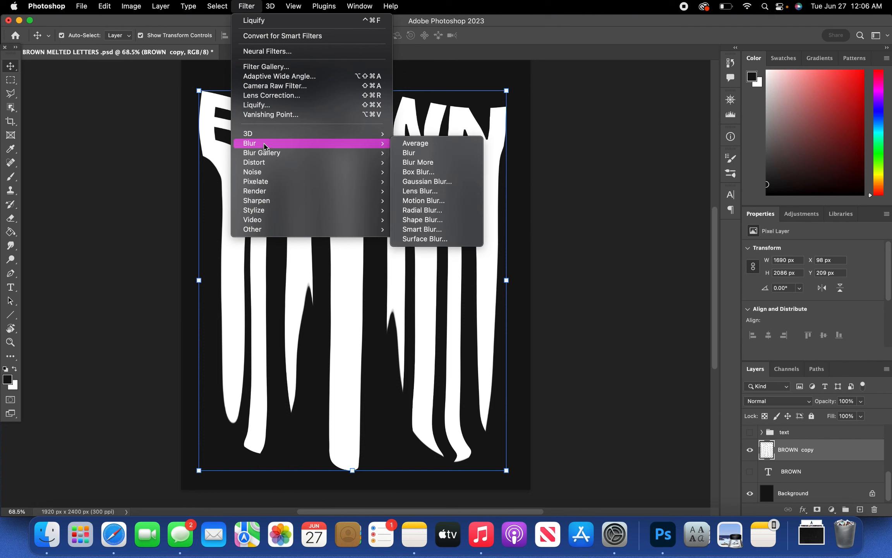
click(428, 186)
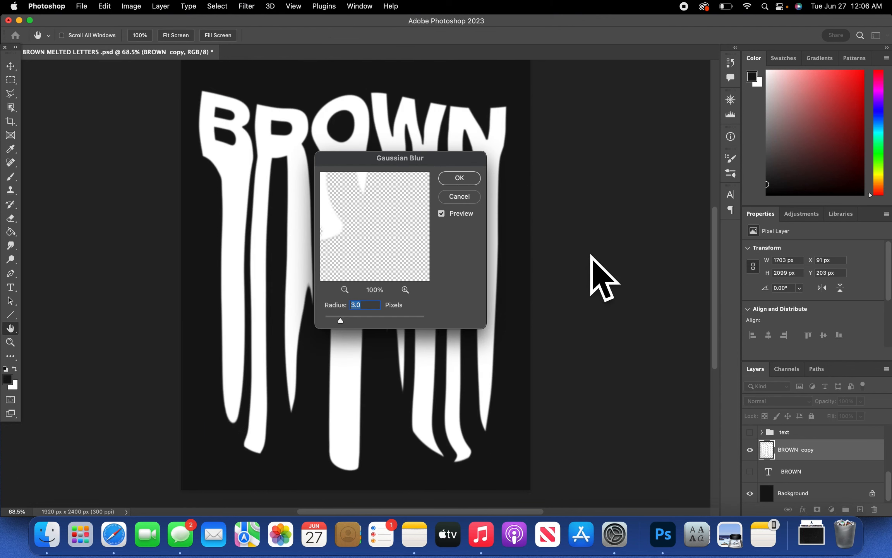
click(467, 178)
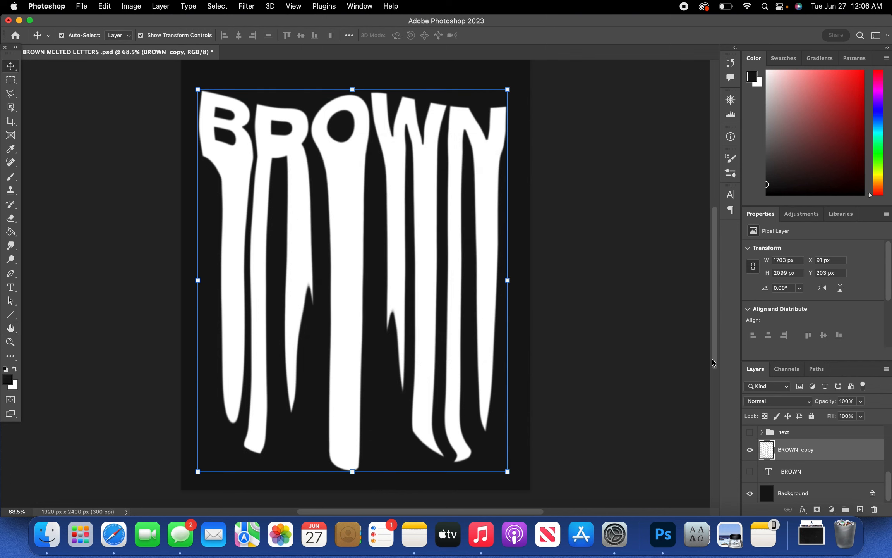
Start an Iris Blur on the BROWN copy layer and reshape its ellipse to be flat and as wide as the canvas.
click(244, 5)
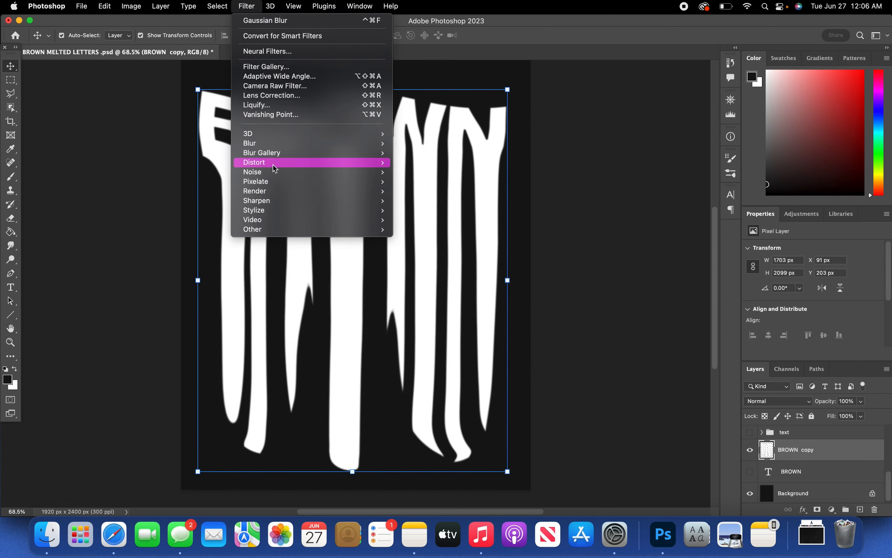
mouse_move(276, 156)
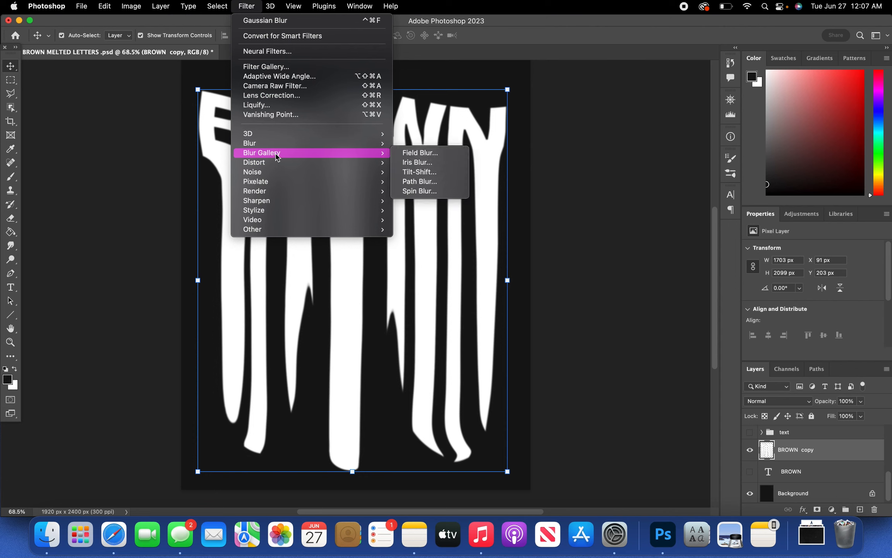
click(440, 163)
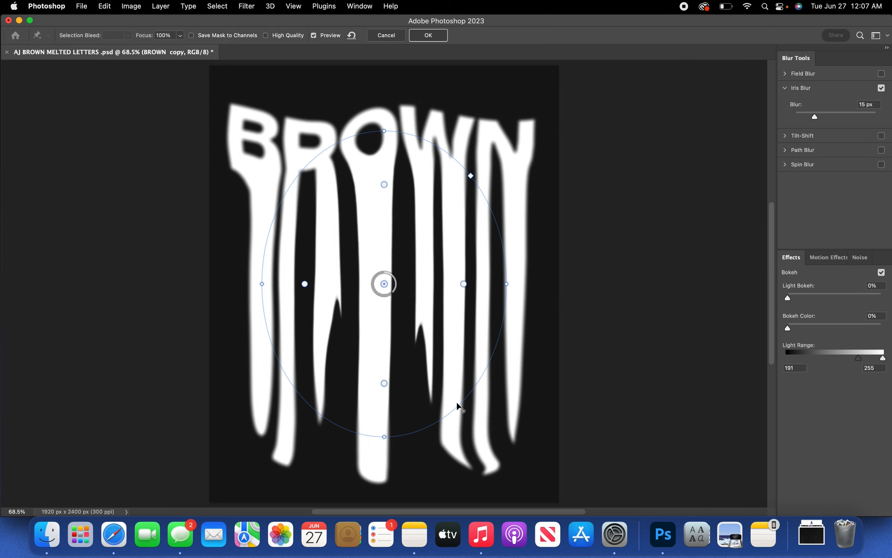
drag(384, 131, 384, 260)
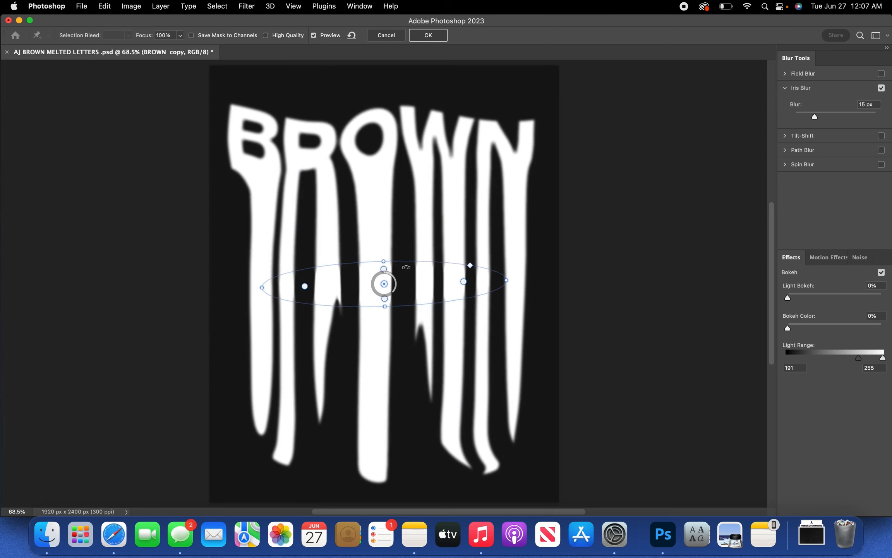
drag(510, 281, 558, 281)
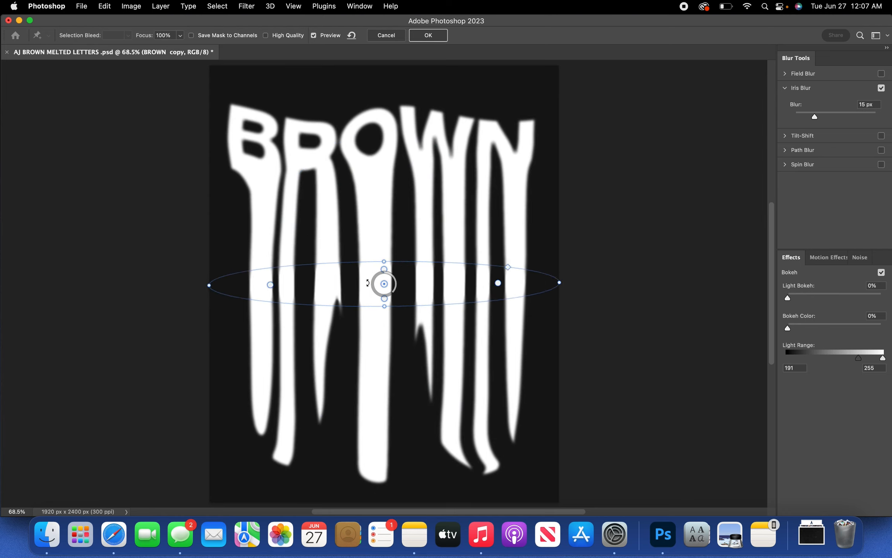
Centre the blur ellipse over the BROWN letters, widen it past the canvas edges and apply the 15 px Iris Blur.
drag(384, 284, 377, 80)
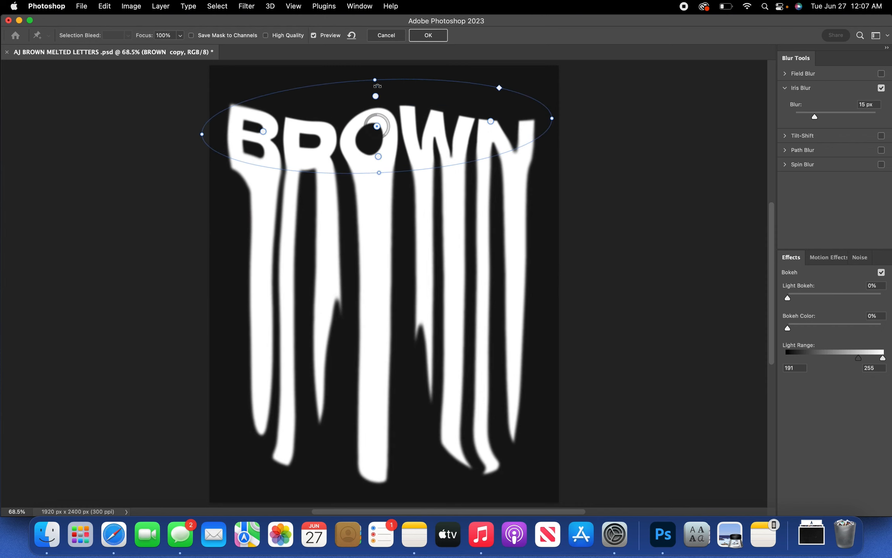
drag(552, 121, 580, 136)
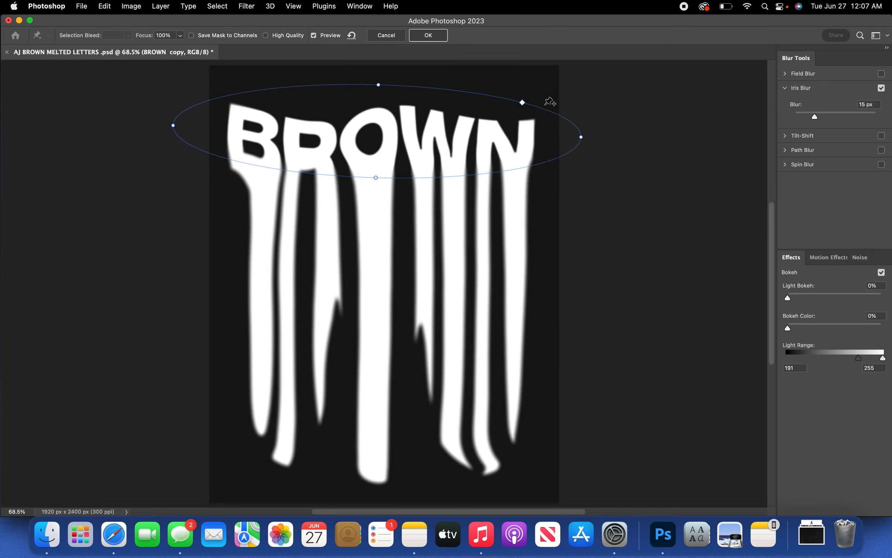
drag(380, 84, 377, 80)
click(428, 35)
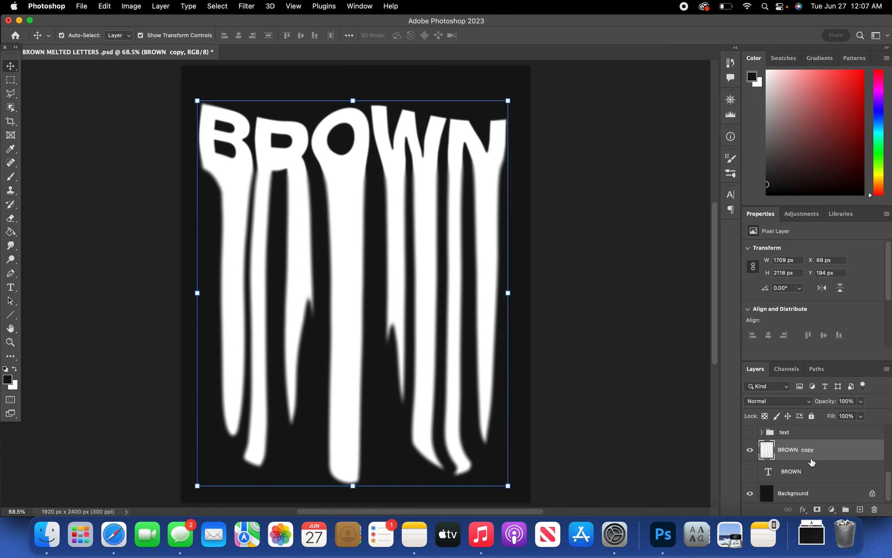
Move the Gradient Map 1 layer directly above BROWN copy and open its gradient for editing.
scroll(778, 429, up, 1)
drag(822, 438, 823, 457)
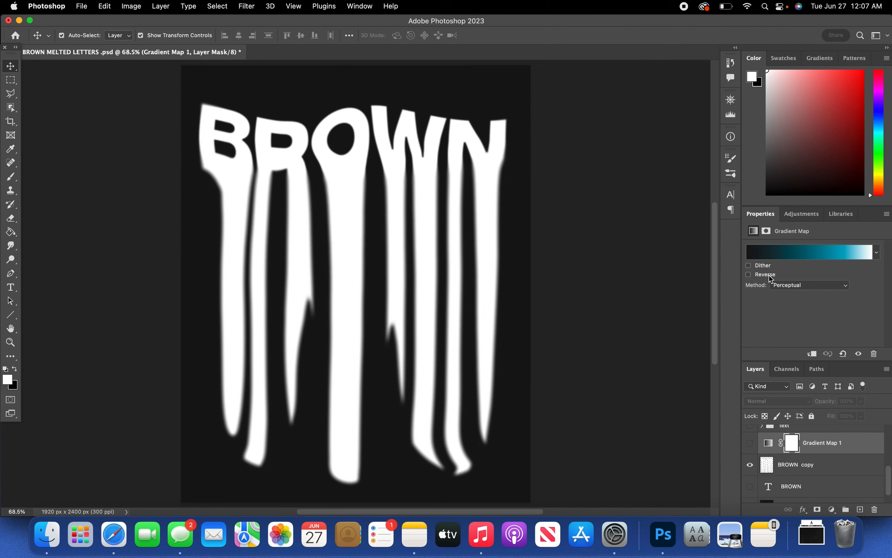
click(796, 255)
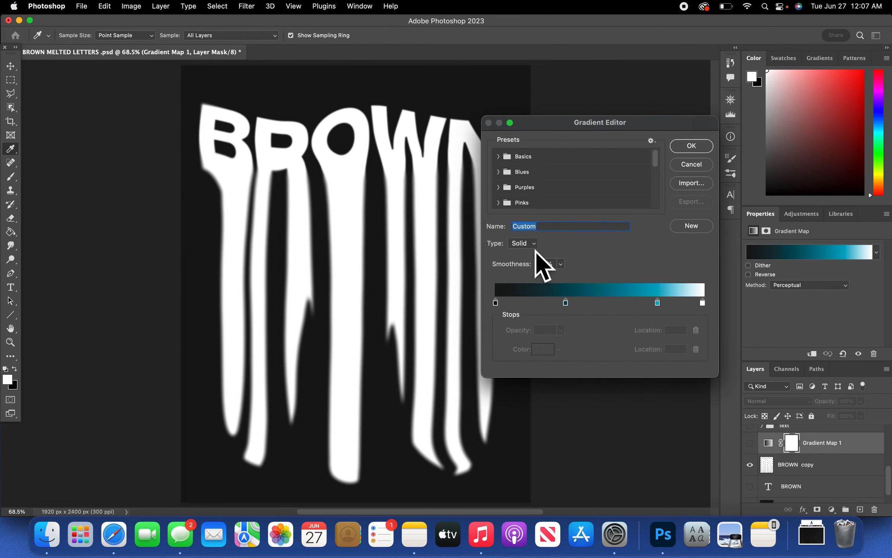
Inspect the colours of the gradient map's near-black, dark teal and bright teal stops.
click(496, 302)
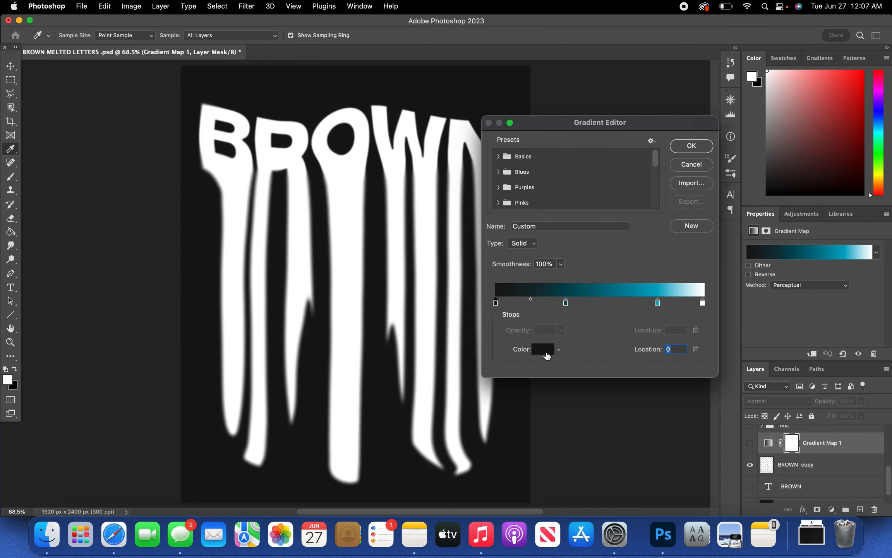
click(544, 351)
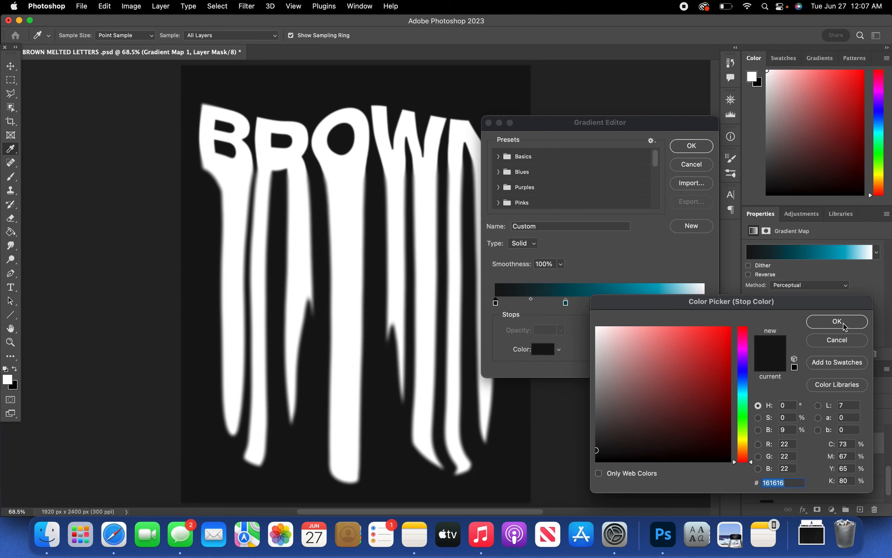
click(837, 322)
double_click(565, 302)
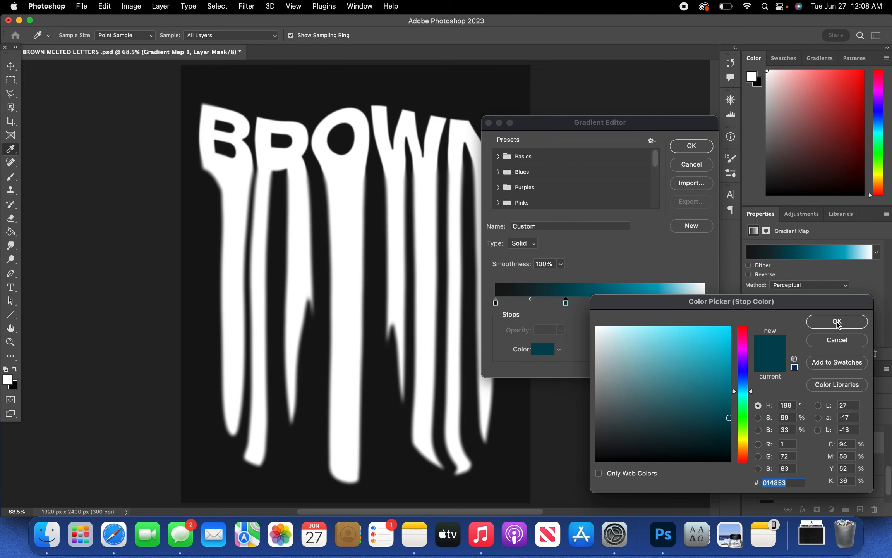
click(836, 321)
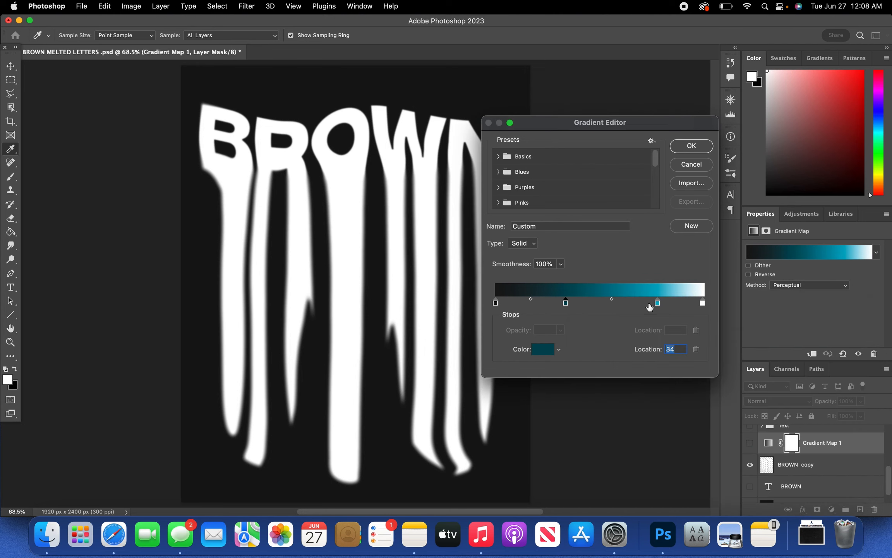
click(658, 303)
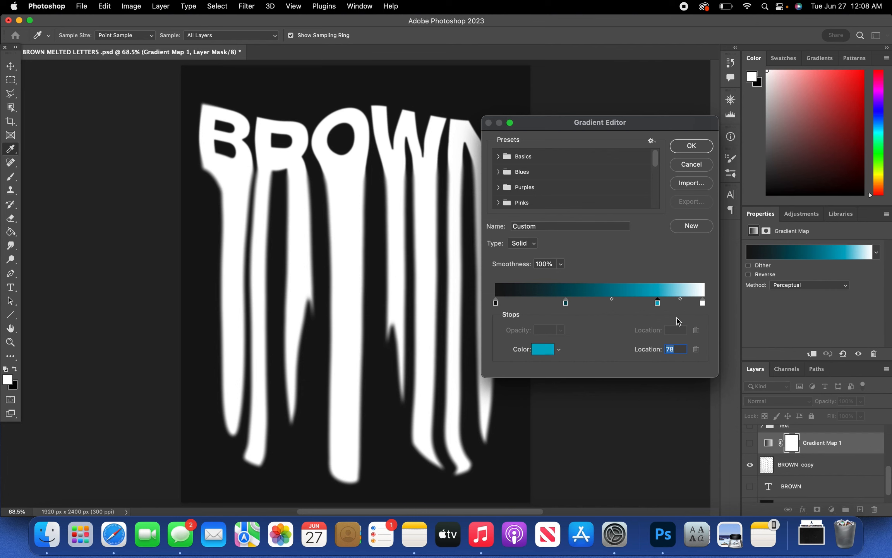
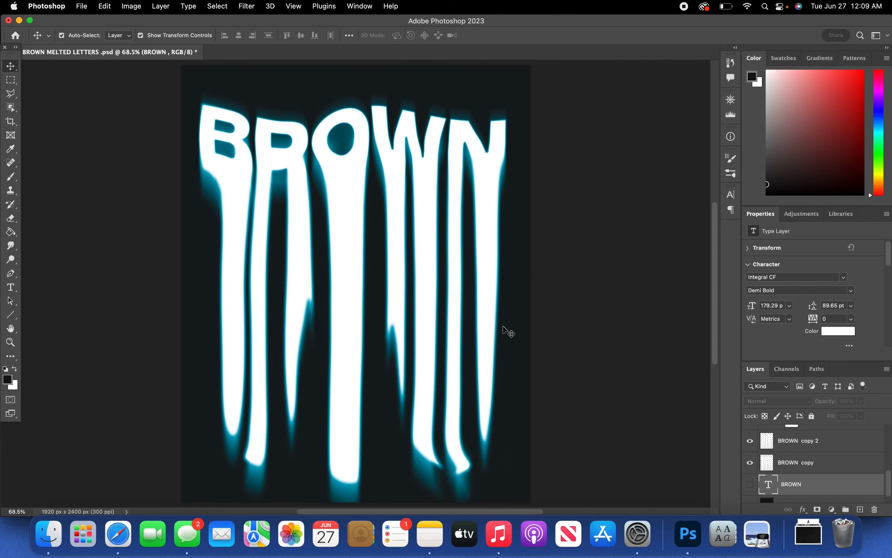
Show and expand the aj brown group so the player cutout stands in front of the melted lettering.
scroll(508, 329, down, 1)
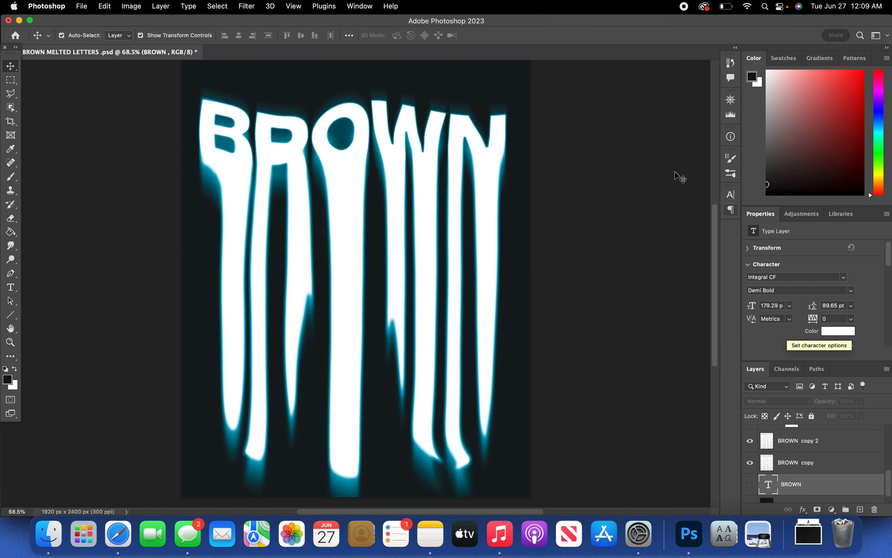
scroll(841, 463, up, 4)
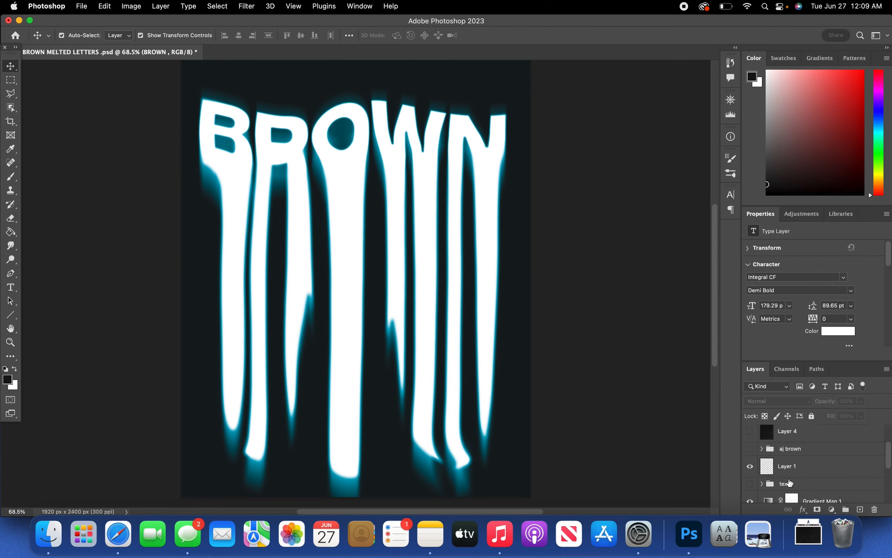
scroll(788, 479, down, 4)
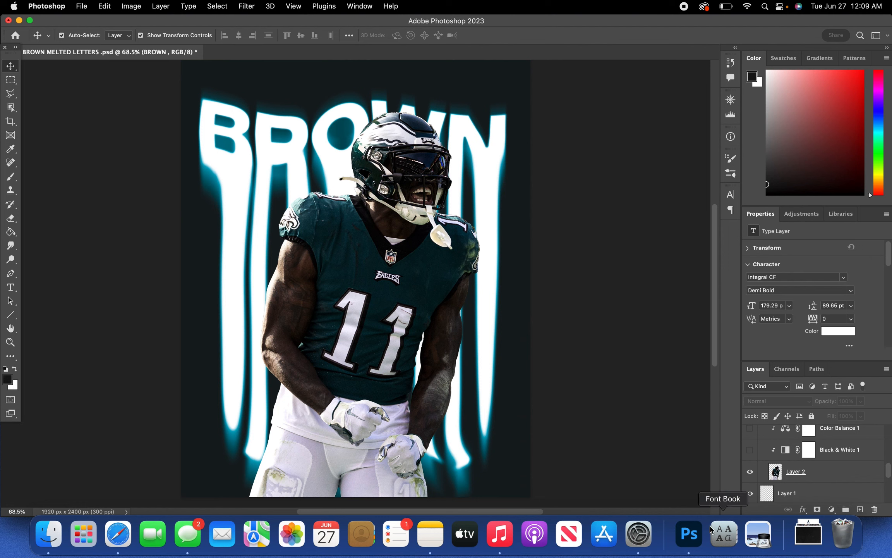
Turn on the Black & White 1 and Color Balance 1 adjustments clipped to the player cutout.
scroll(482, 287, down, 1)
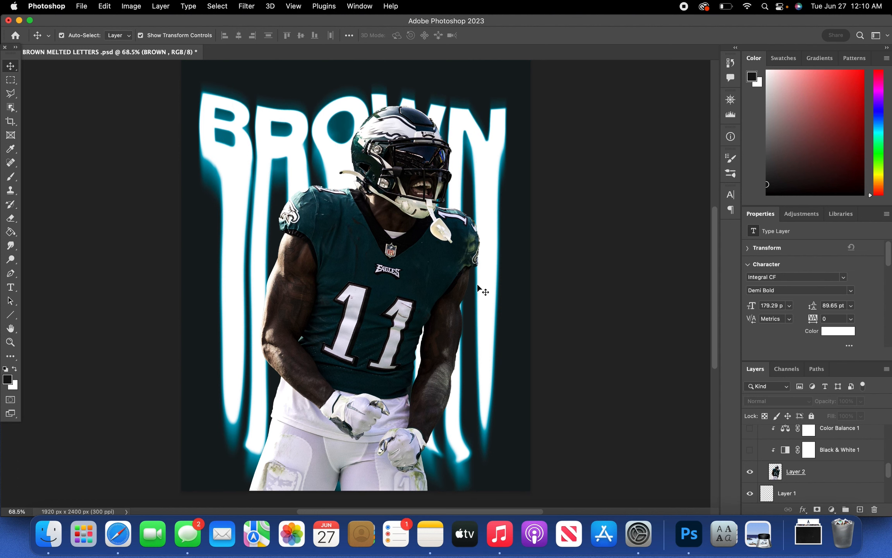
click(837, 451)
click(750, 449)
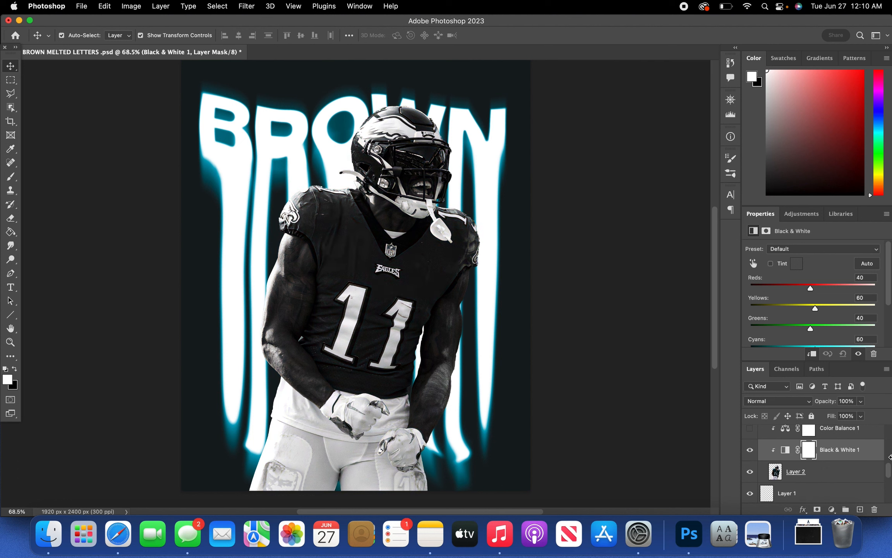
scroll(802, 469, up, 3)
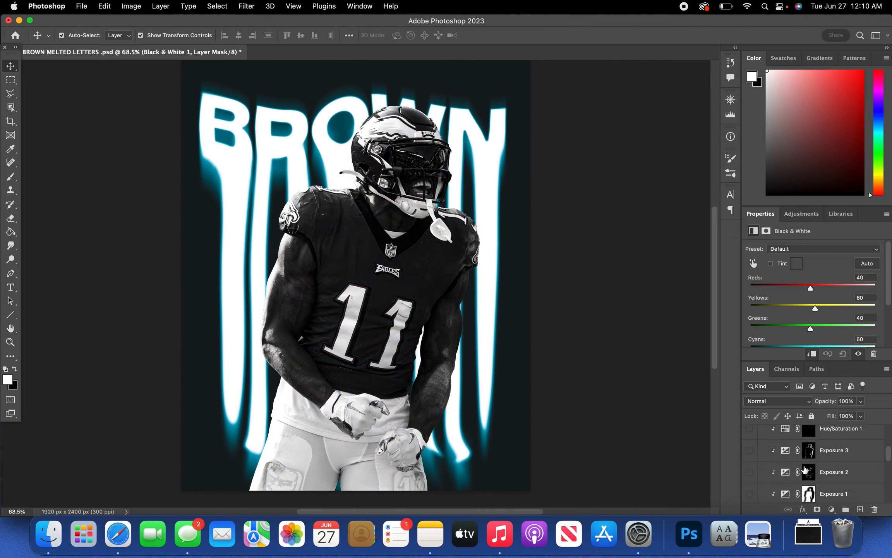
scroll(802, 469, down, 2)
click(750, 439)
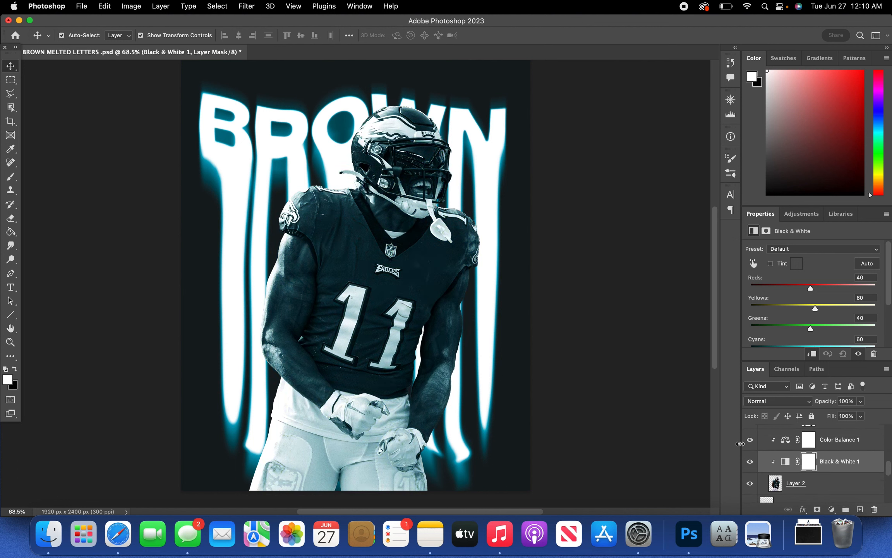
Turn on the Exposure 1 adjustment to darken the player cutout.
scroll(791, 478, up, 5)
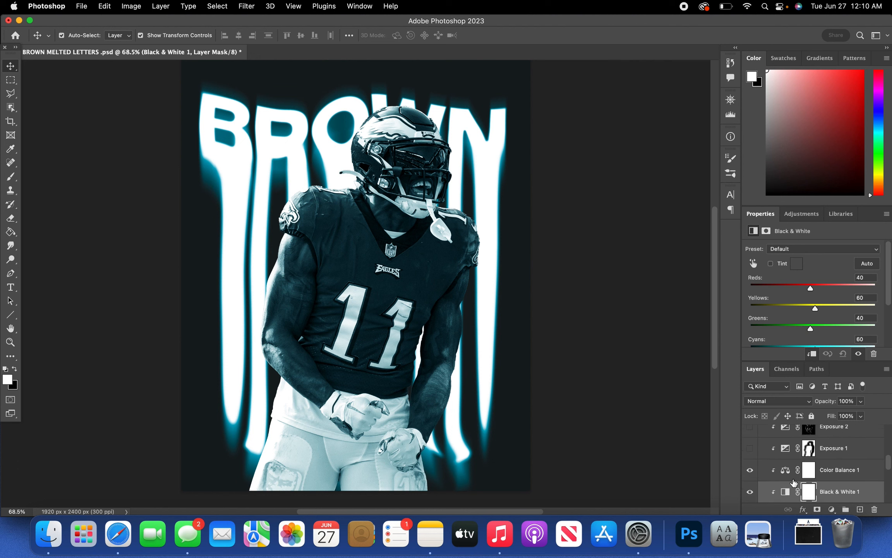
click(839, 484)
scroll(813, 464, down, 5)
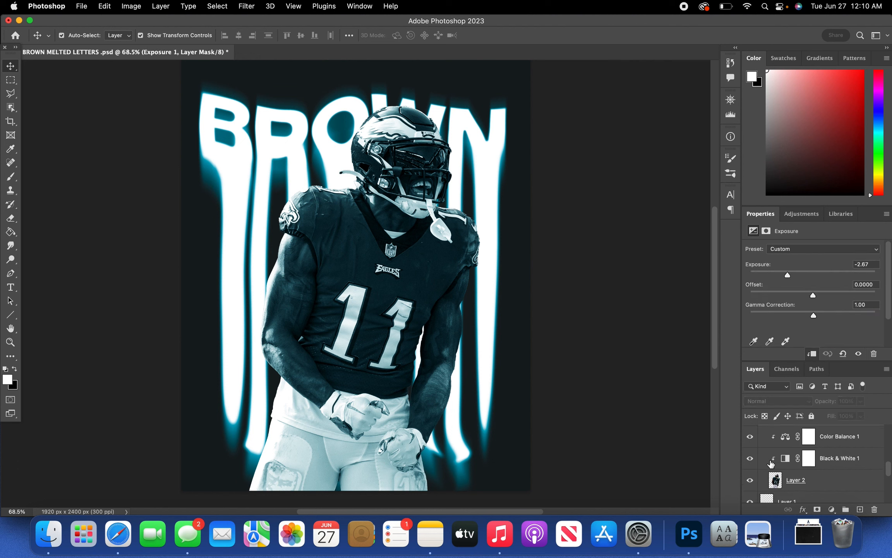
scroll(753, 446, up, 3)
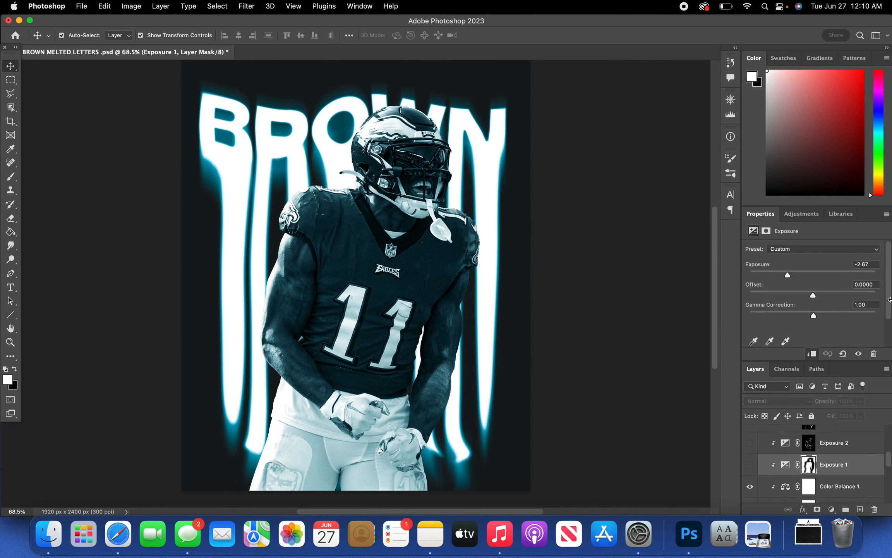
click(750, 465)
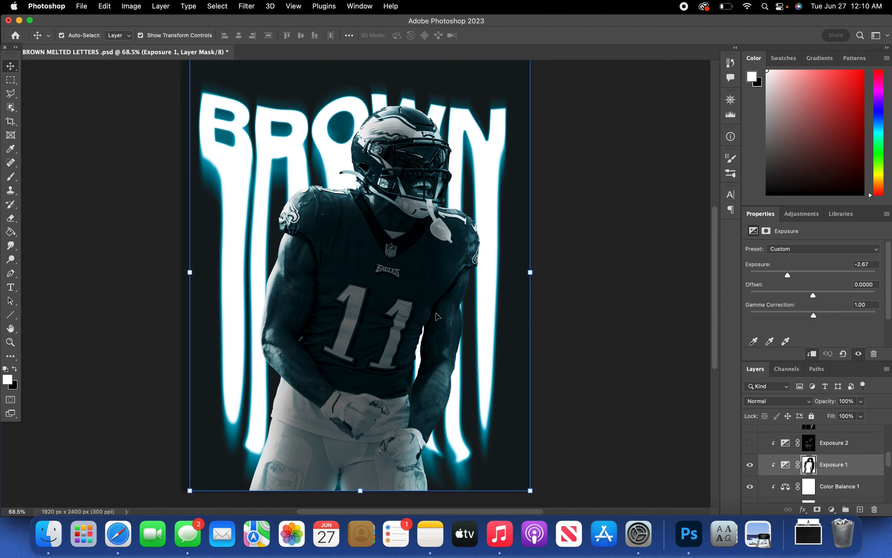
Compare the player with and without the Exposure 2 adjustment, leaving the adjustment turned on.
scroll(818, 474, up, 1)
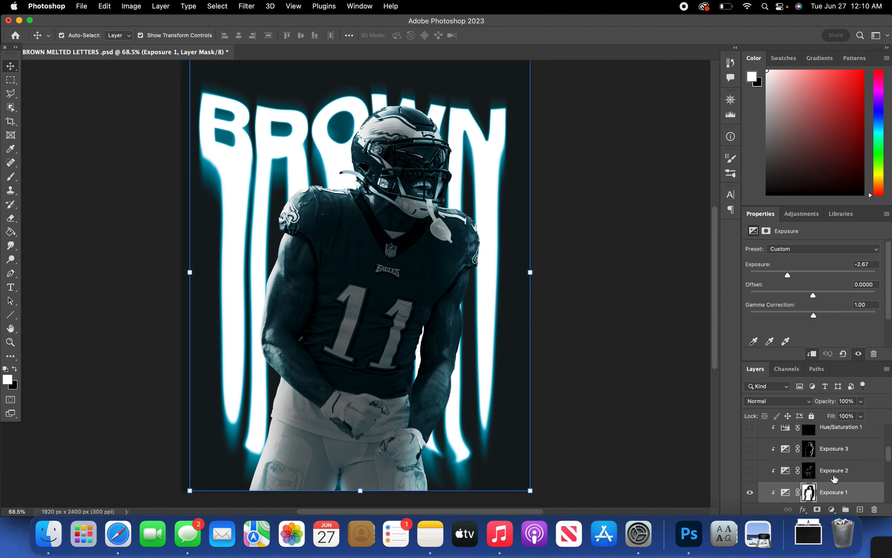
click(750, 471)
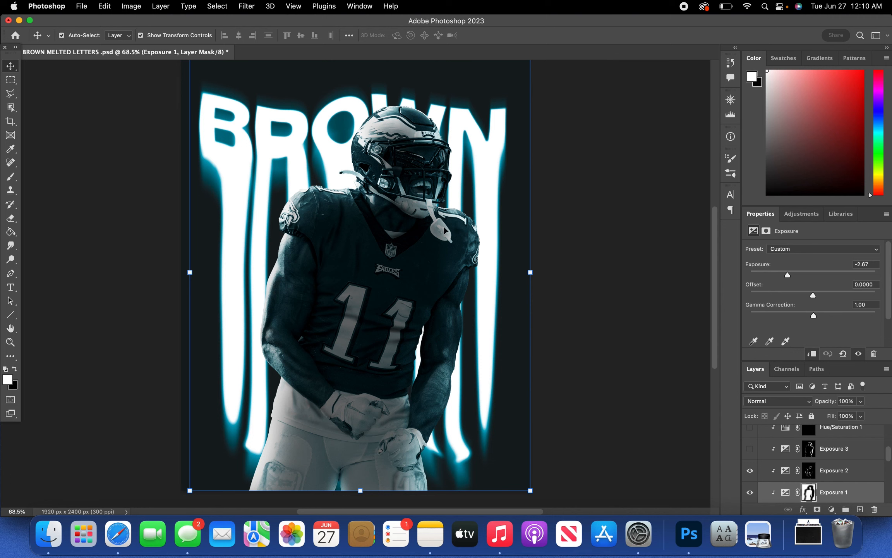
click(750, 471)
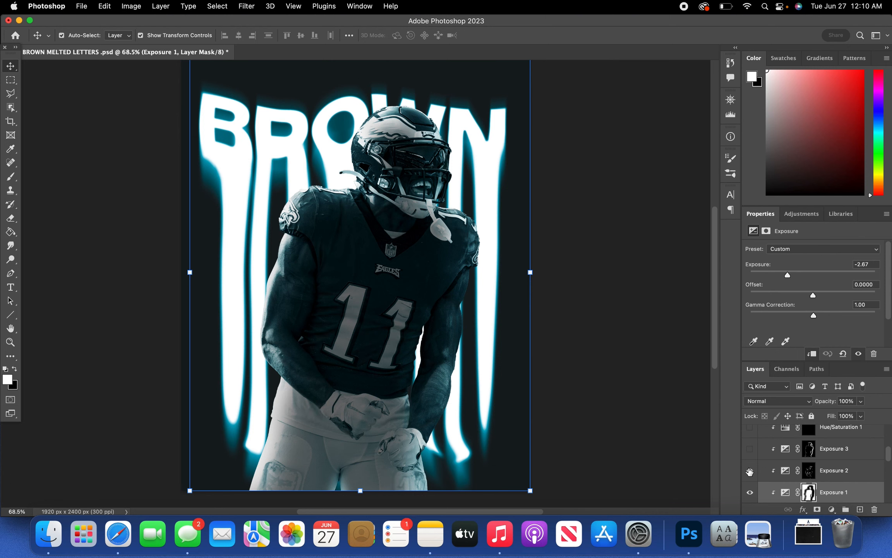
click(750, 471)
click(750, 471)
click(749, 472)
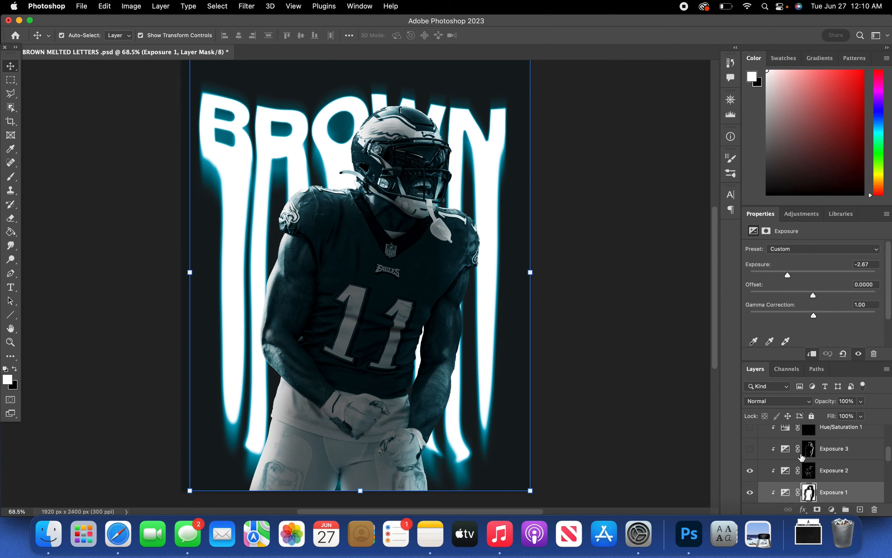
Select the Exposure 3 adjustment and compare the player's highlights with and without it, leaving it turned on.
click(832, 449)
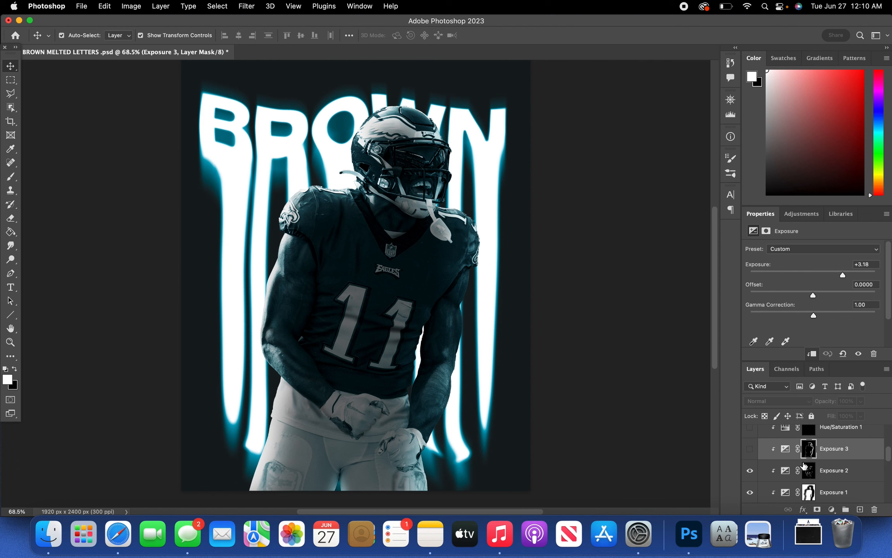
click(750, 448)
click(750, 448)
click(750, 448)
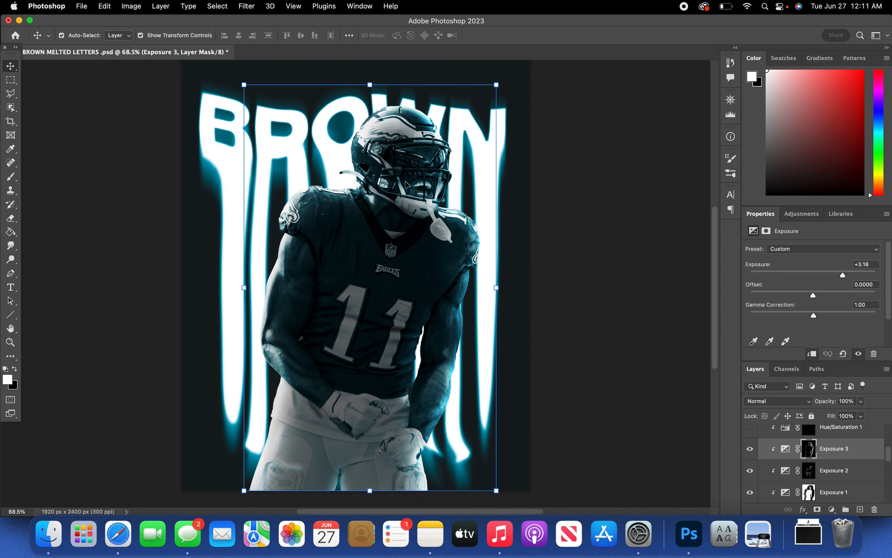
click(748, 447)
click(749, 447)
click(750, 448)
click(750, 448)
scroll(442, 407, down, 2)
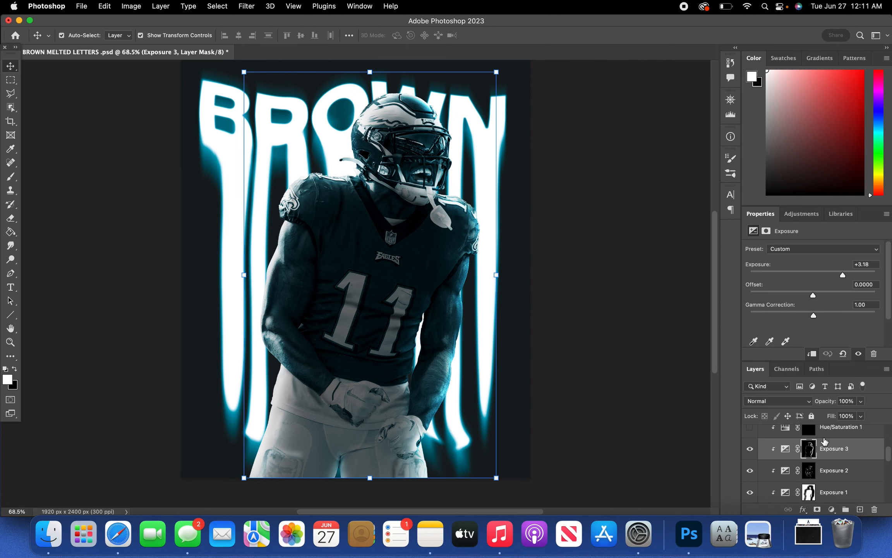
scroll(826, 448, up, 2)
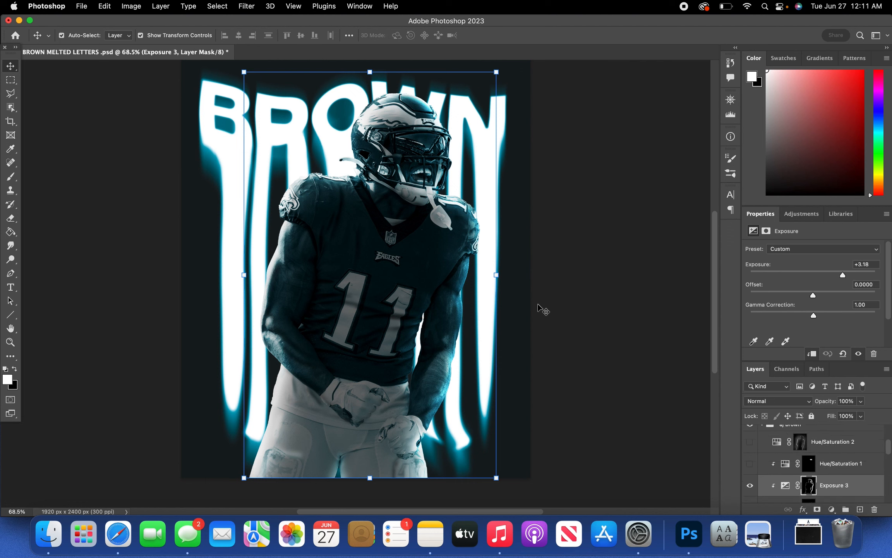
Turn on and select the Hue/Saturation 1 adjustment on the helmet visor, and compare the player with and without it.
click(750, 464)
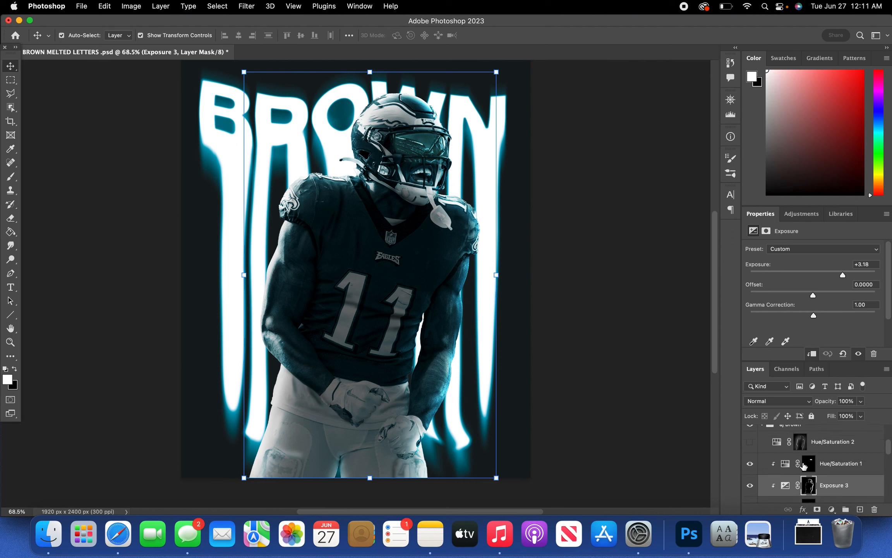
click(797, 466)
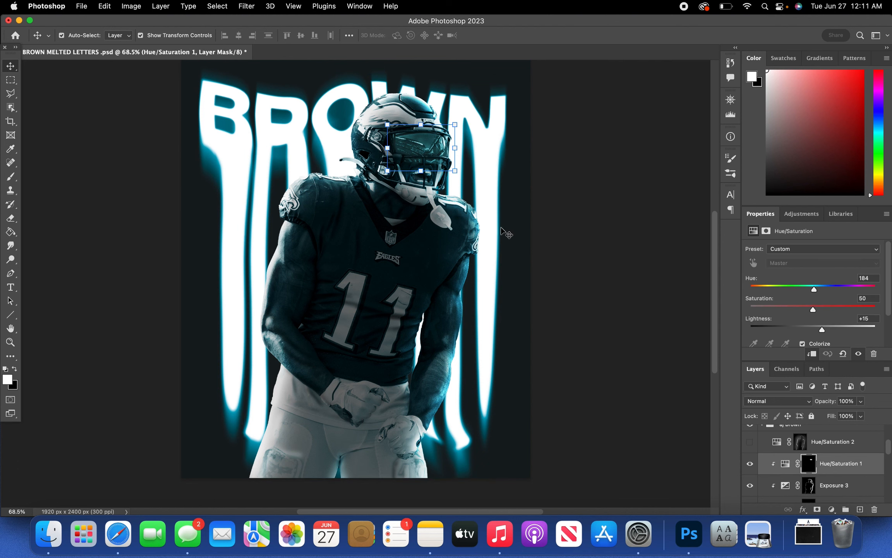
click(750, 463)
click(750, 464)
Compare the visor up close with and without Hue/Saturation 1, leaving it turned on, and fit the poster on screen.
scroll(489, 218, up, 5)
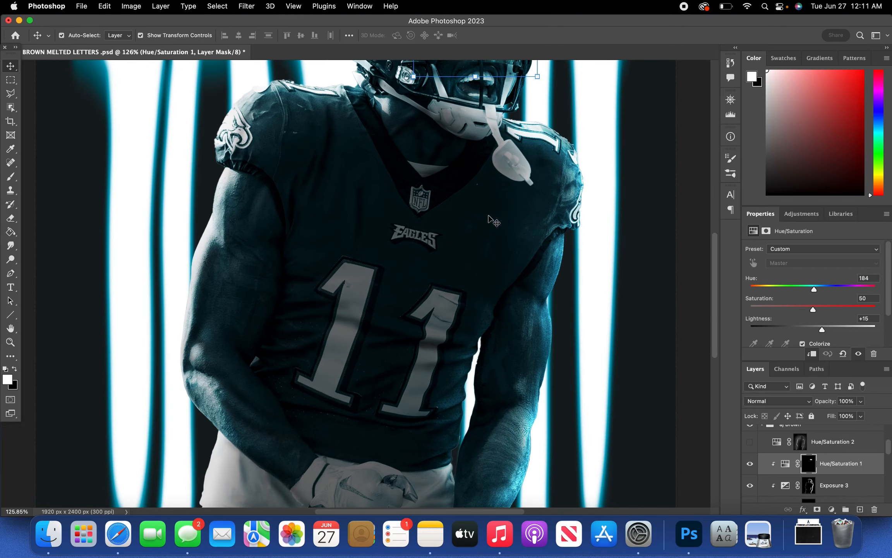
click(749, 464)
click(749, 463)
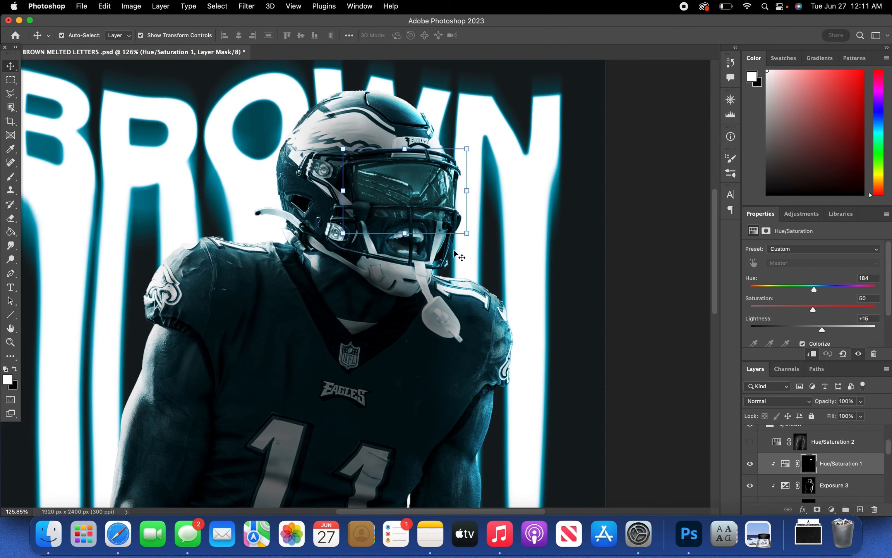
click(291, 6)
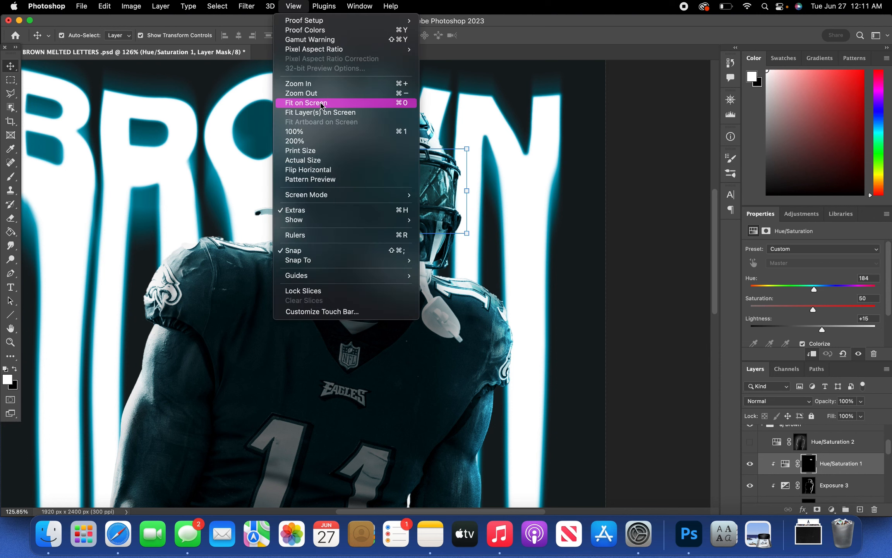
click(321, 103)
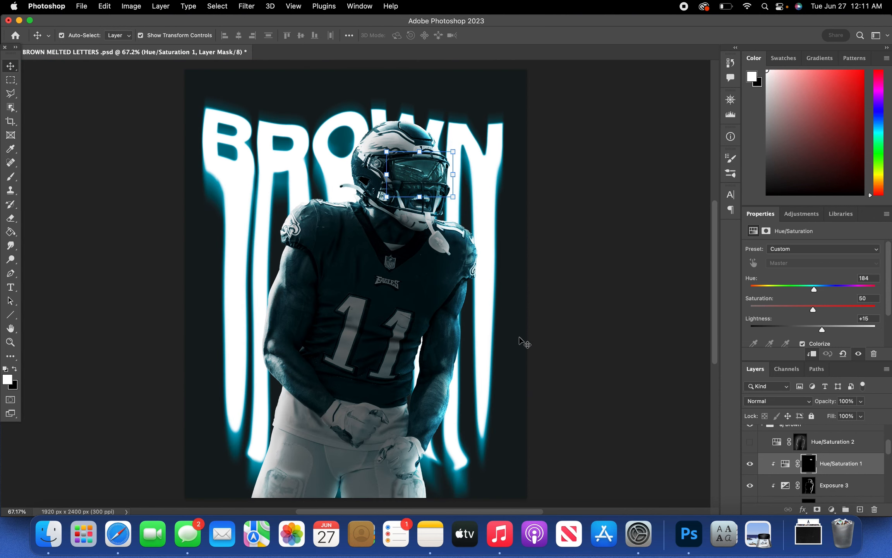
Turn on the Hue/Saturation 2 adjustment and compare the poster with and without it, leaving it turned on.
scroll(556, 347, down, 1)
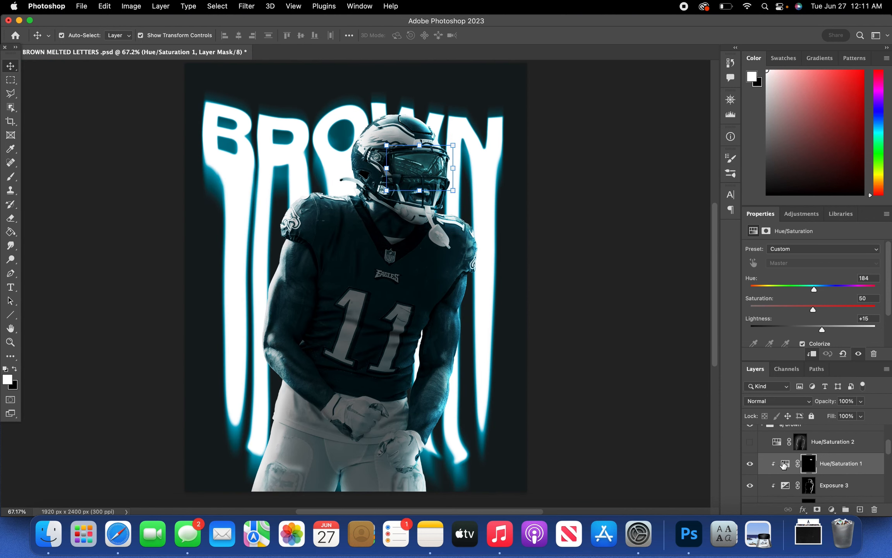
click(769, 442)
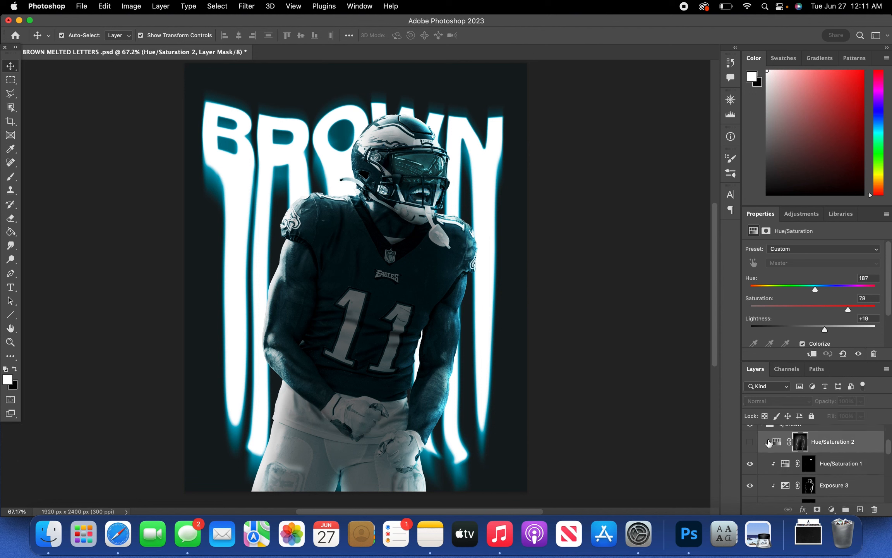
click(752, 442)
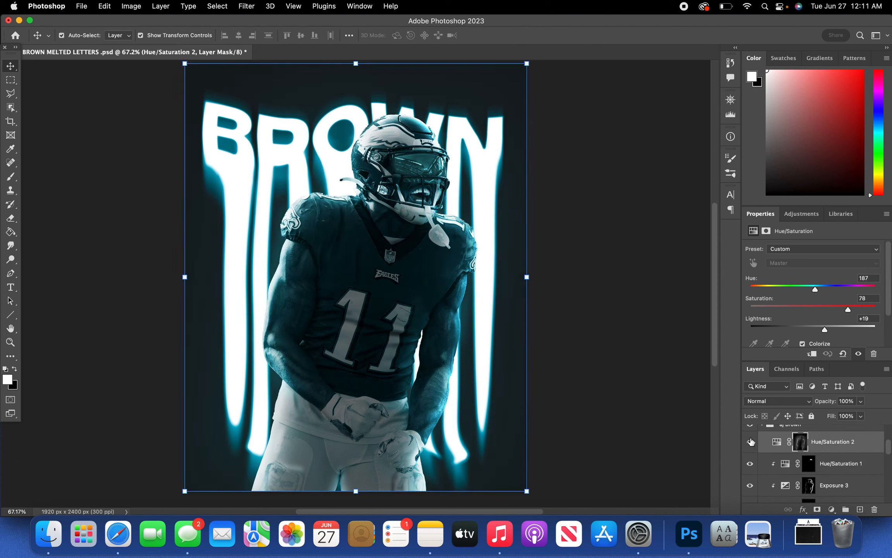
click(751, 442)
click(751, 443)
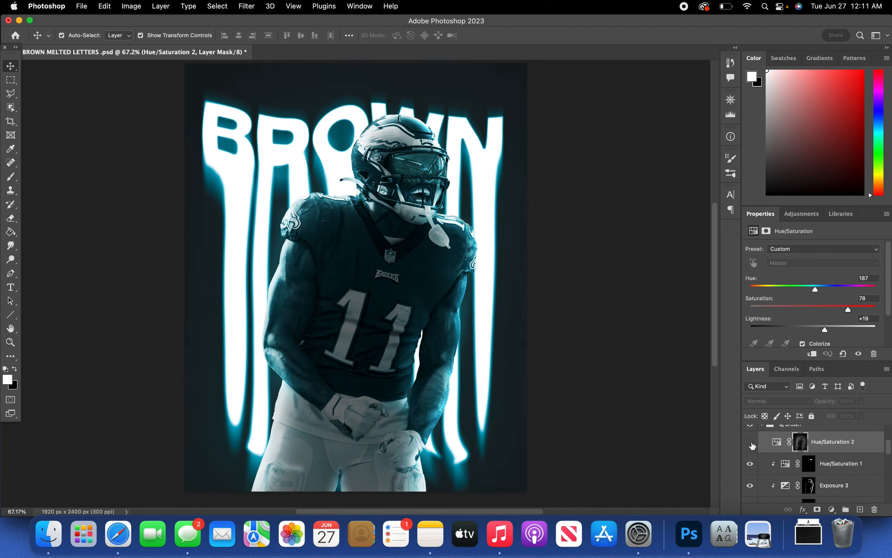
click(751, 443)
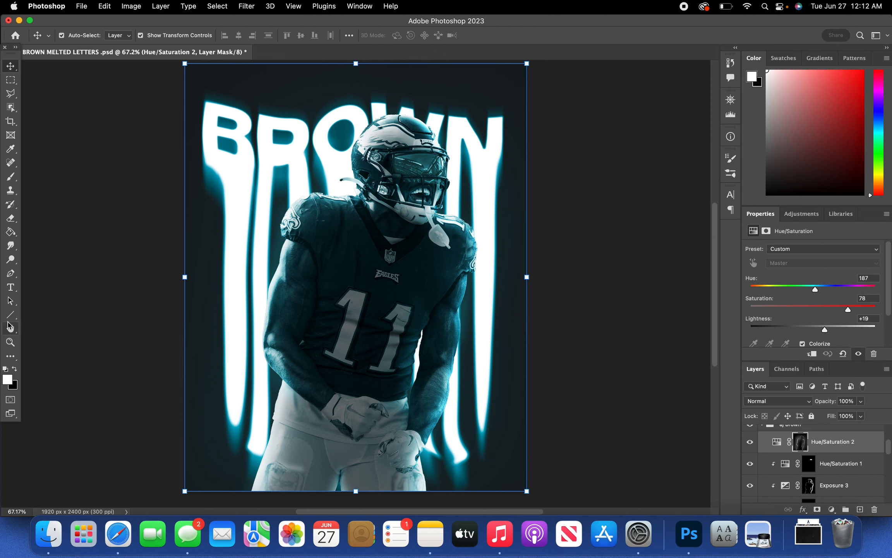
Set up a Soft Round brush with a size of 1040 px, 0% hardness and 8% flow.
click(10, 176)
click(77, 36)
drag(95, 70, 122, 74)
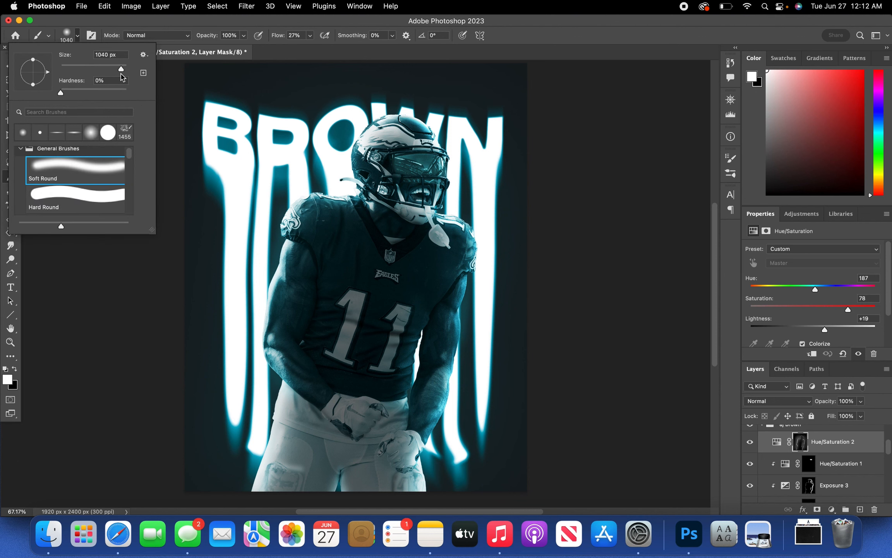
click(311, 36)
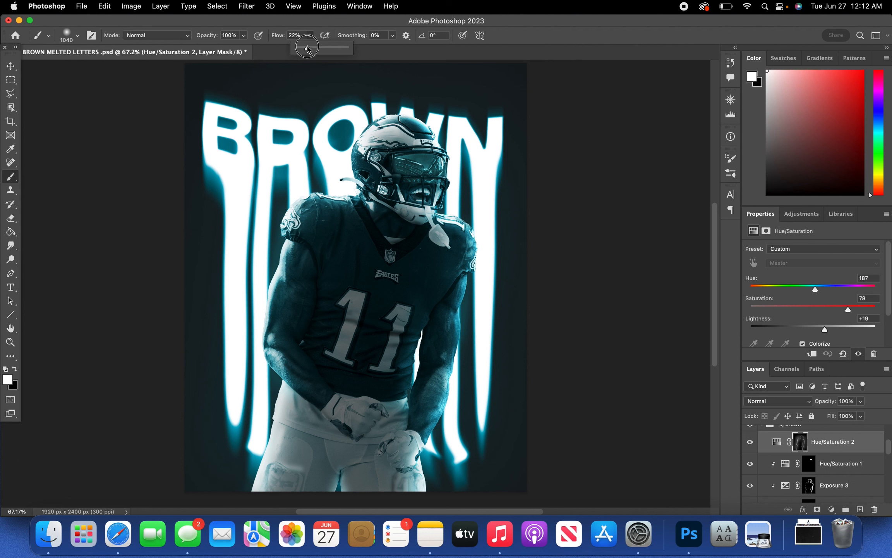
drag(308, 48, 300, 49)
click(296, 22)
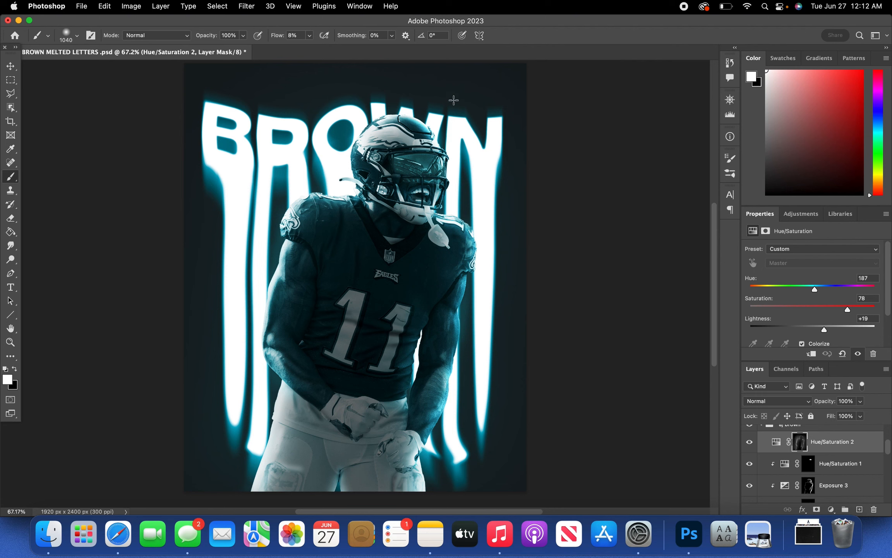
Collapse the aj brown group, switch to the Move tool, and turn on the Layer 4 texture above the group.
scroll(813, 452, up, 3)
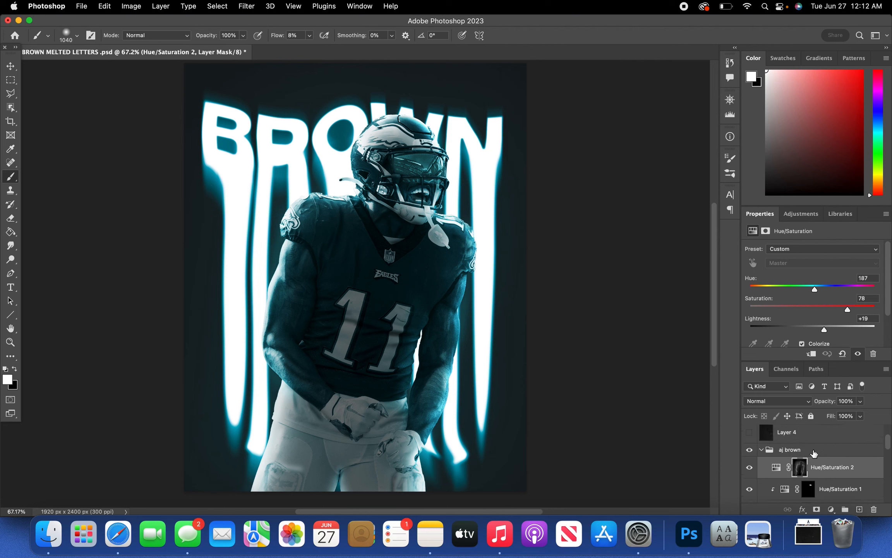
scroll(813, 453, down, 1)
click(763, 465)
key(v)
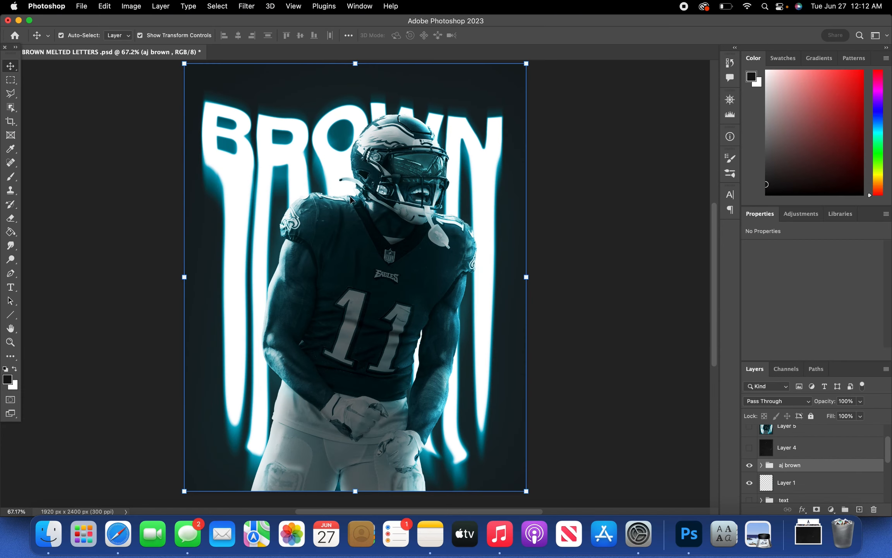
click(793, 447)
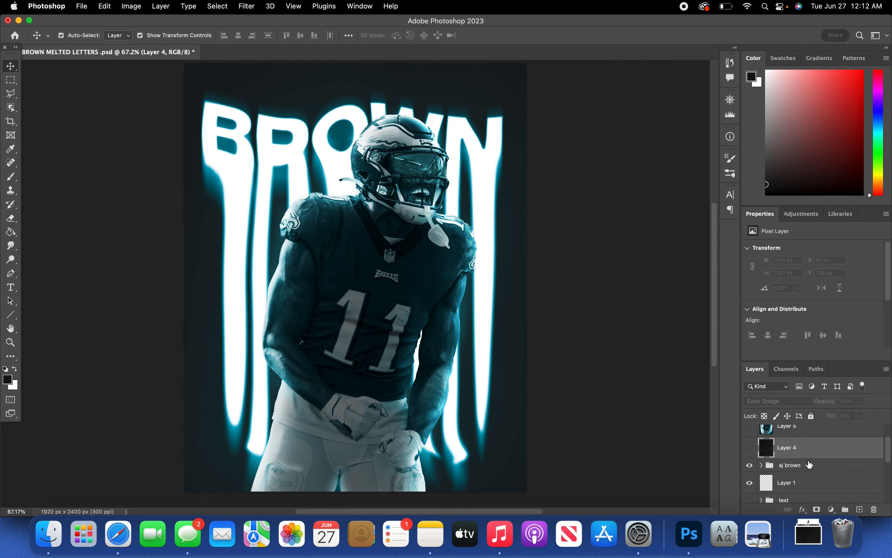
click(749, 447)
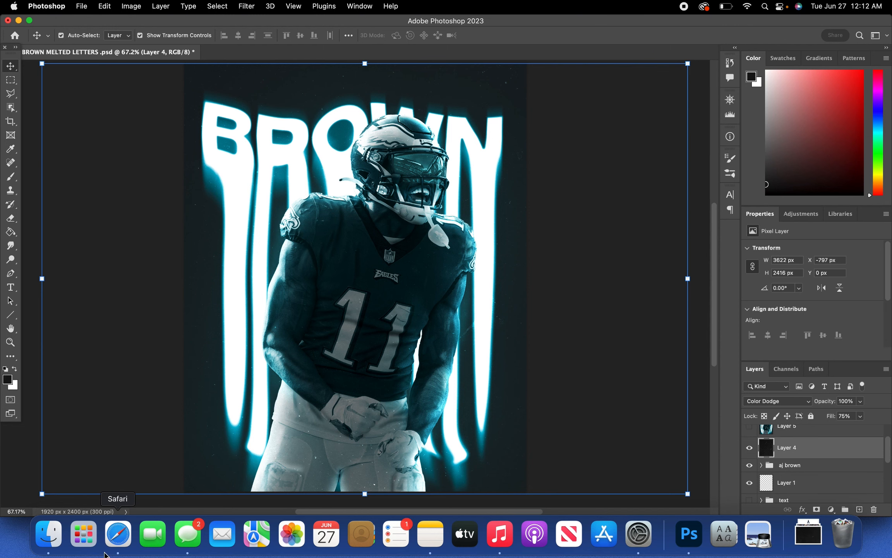
Switch to Safari, open texturelabs.org, and make the browser window full screen.
click(110, 534)
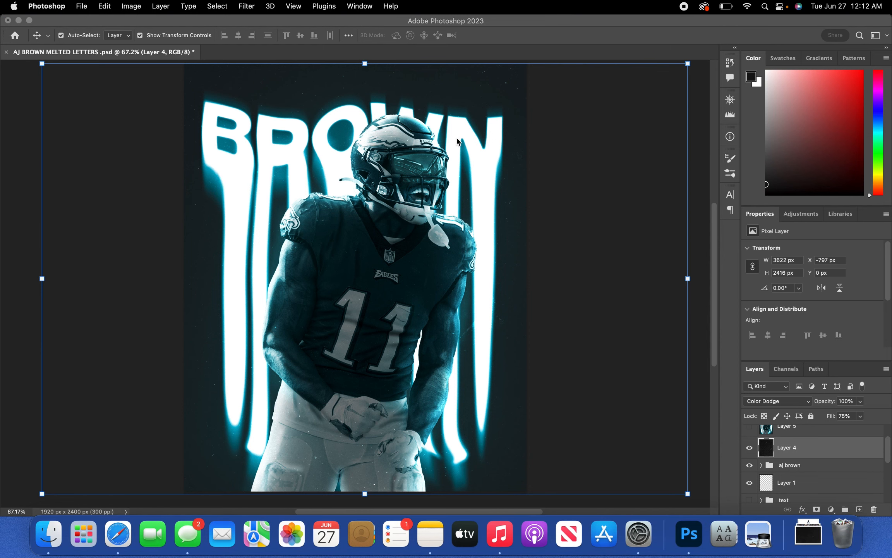
text(T)
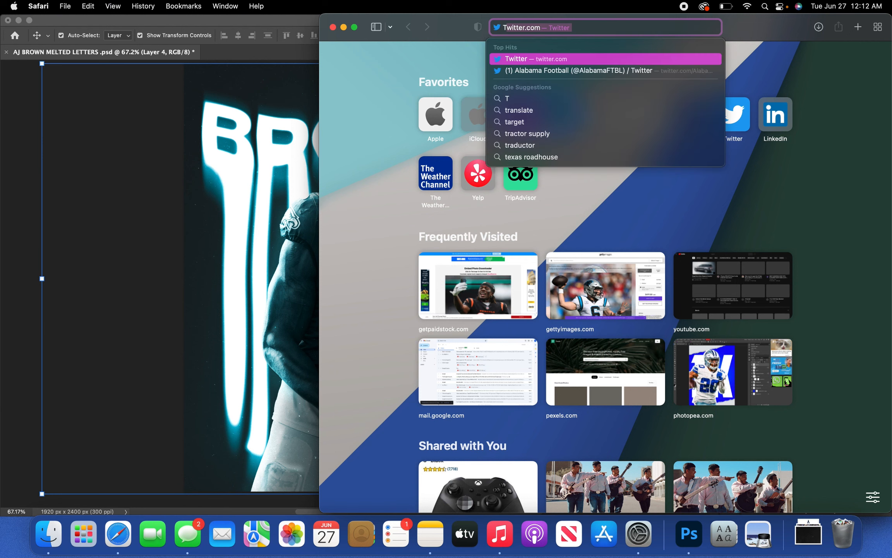
text(EXT)
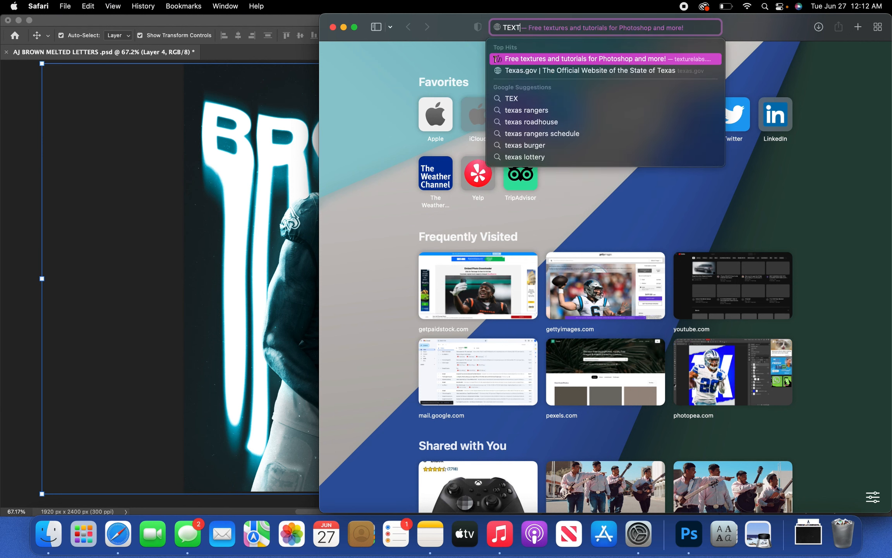
key(Return)
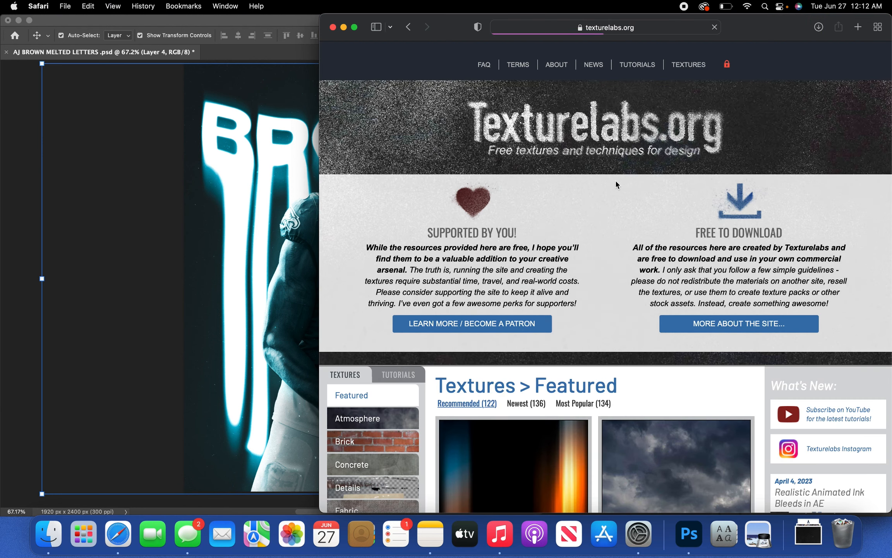
drag(450, 33, 324, 7)
click(227, 27)
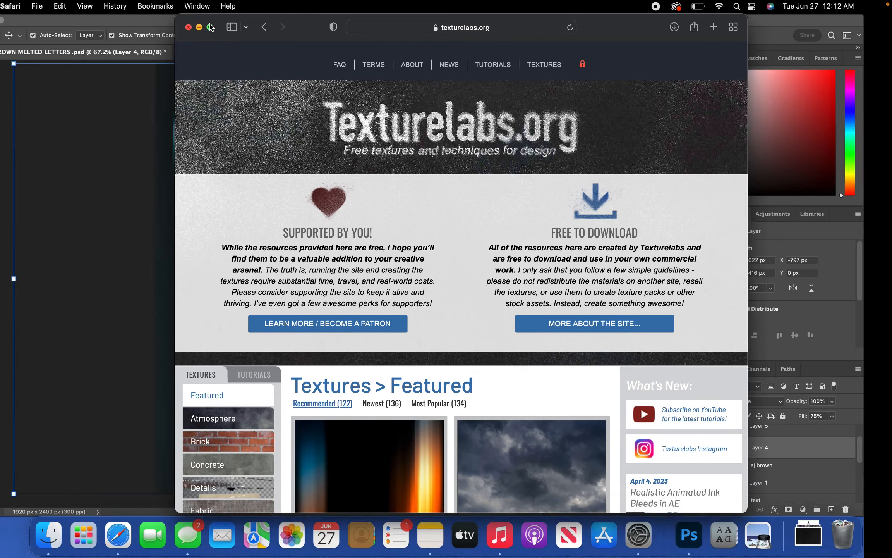
Browse the featured textures and the texture categories on texturelabs.org.
scroll(546, 343, down, 5)
scroll(542, 332, down, 8)
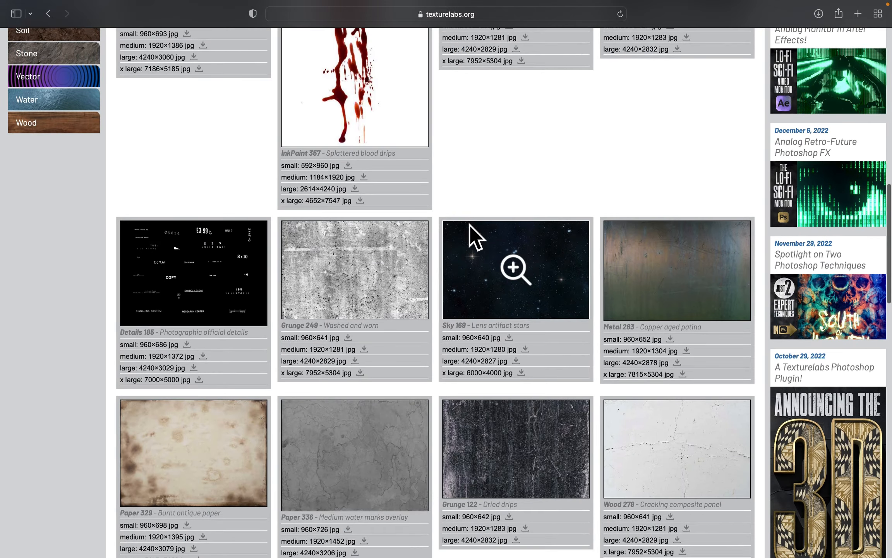
scroll(478, 232, down, 15)
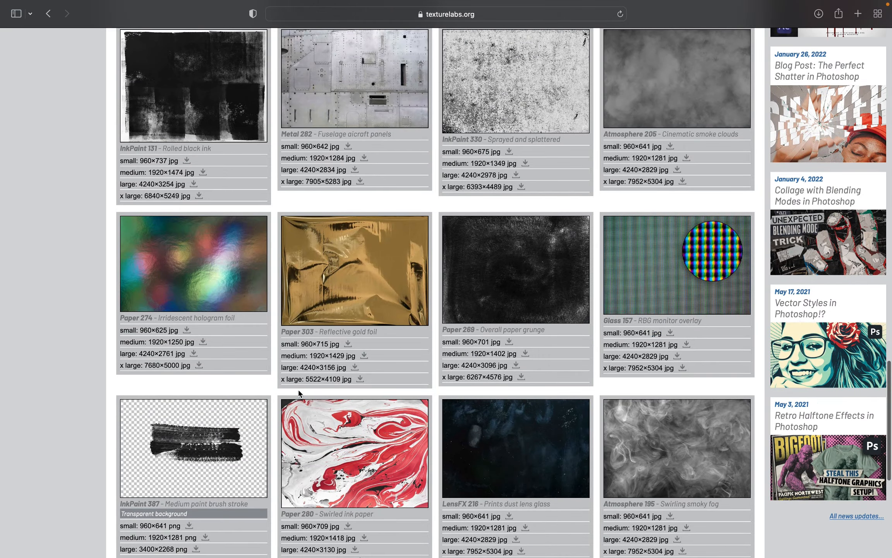
scroll(701, 391, up, 20)
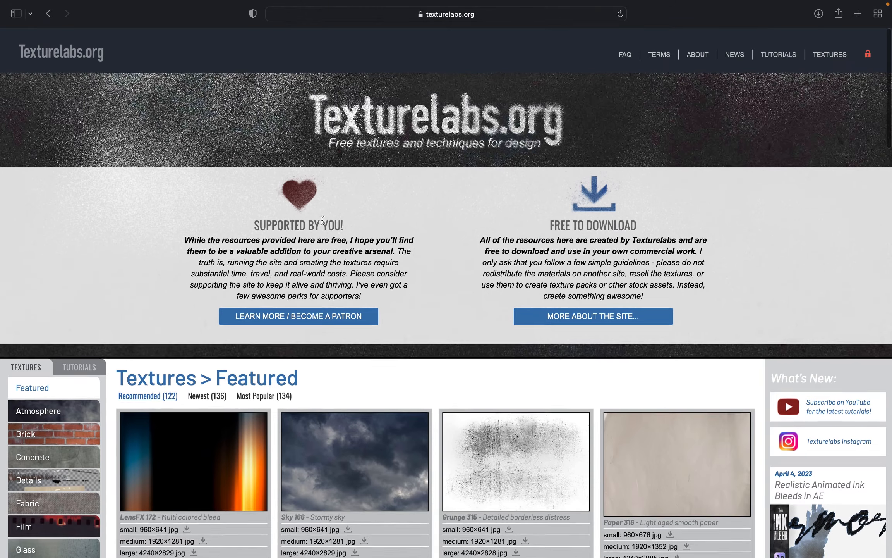
scroll(356, 237, down, 3)
scroll(217, 202, down, 6)
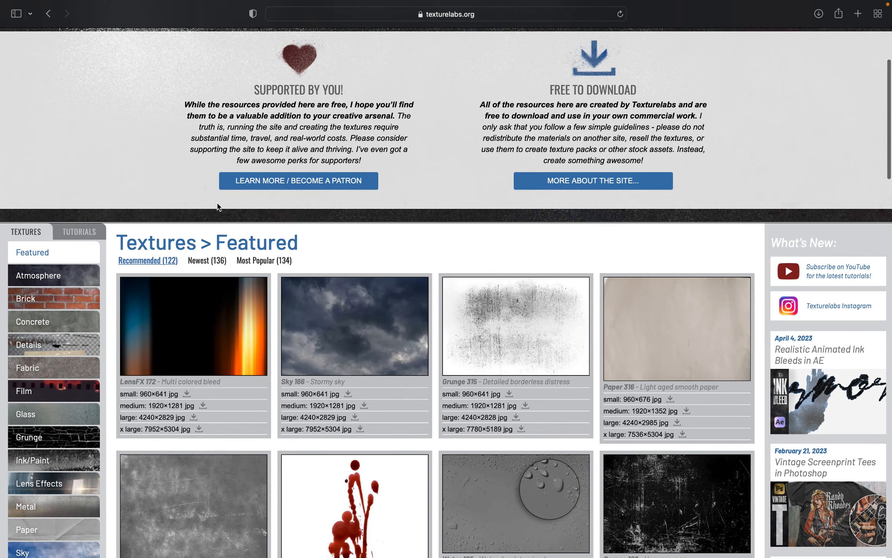
scroll(239, 147, down, 2)
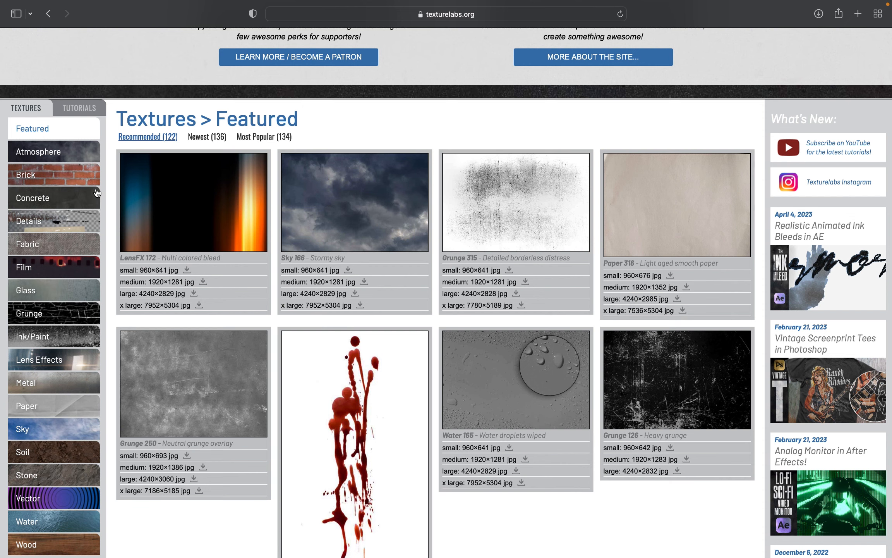
scroll(96, 192, up, 10)
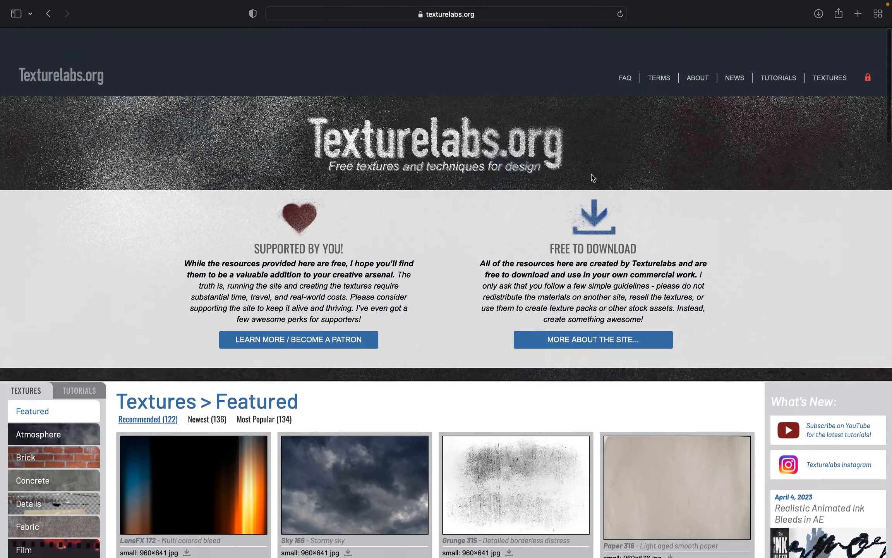
Take the browser out of full screen and switch back to the poster in Photoshop.
mouse_move(38, 2)
click(38, 29)
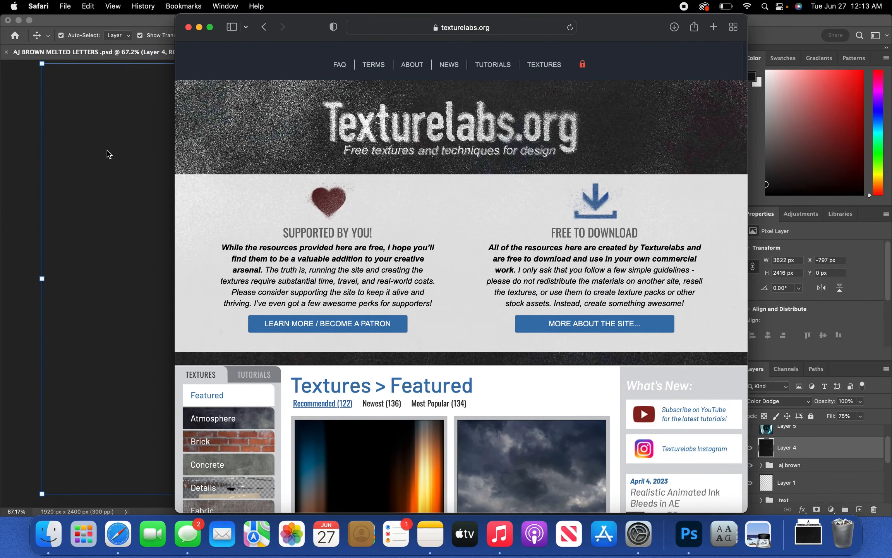
click(105, 151)
Add a new layer above Layer 4 and fill it using Apply Image with the Merged layer, RGB channel, Multiply blending and 100% opacity.
scroll(840, 447, up, 2)
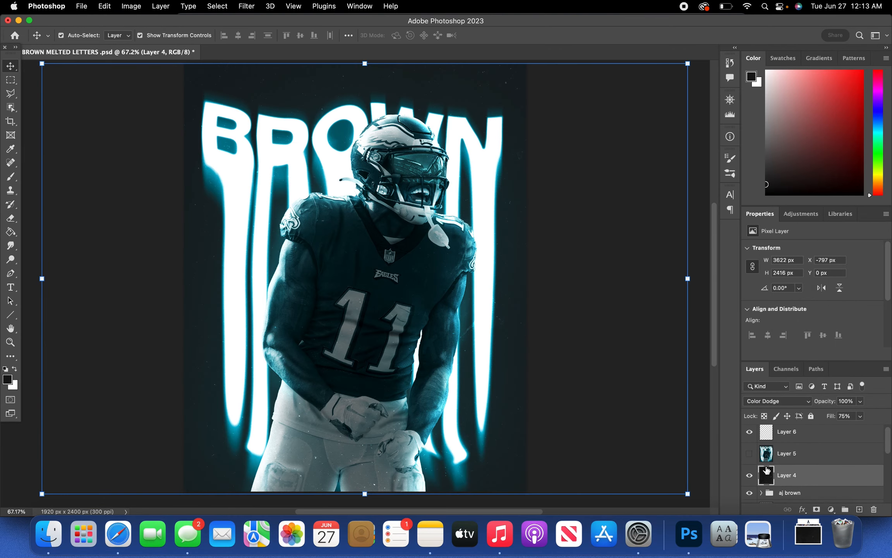
click(859, 509)
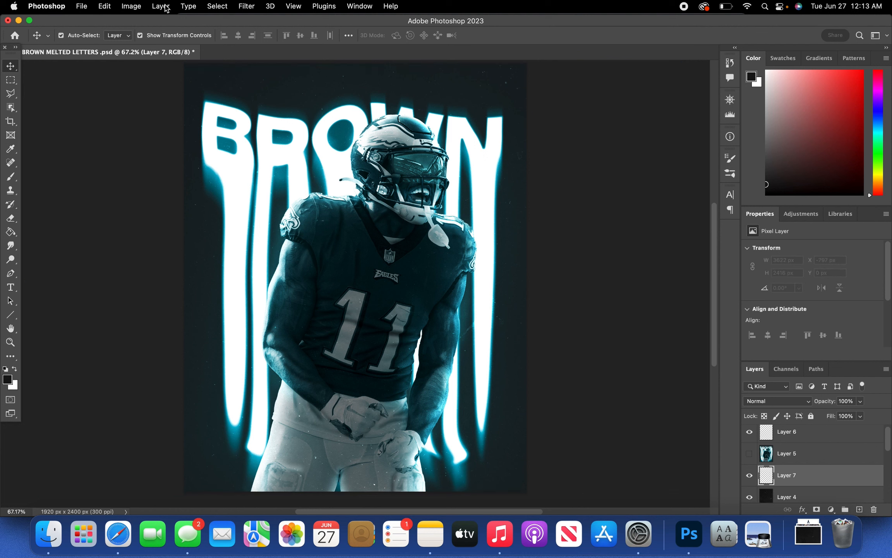
click(134, 6)
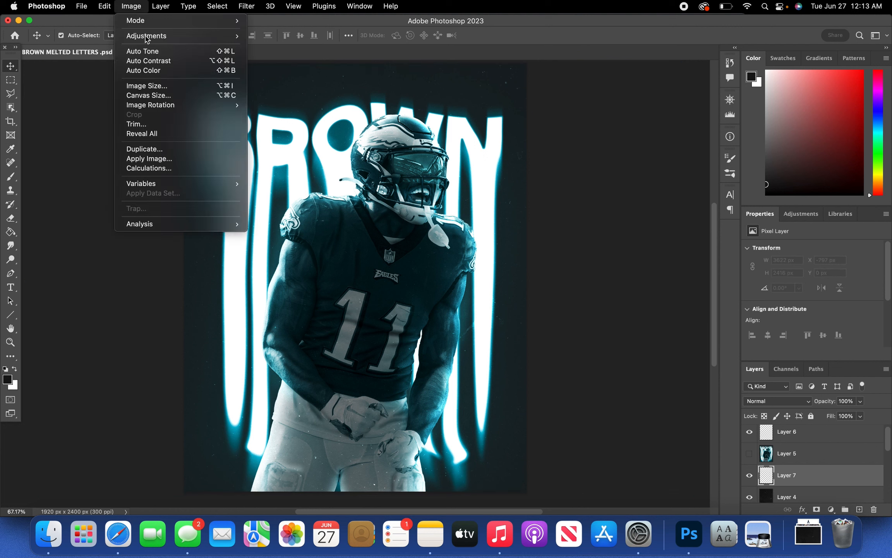
click(173, 159)
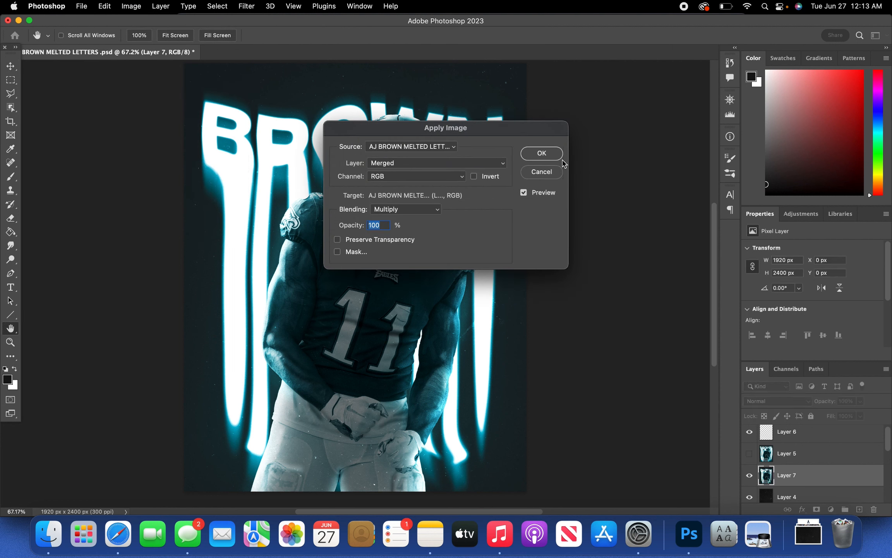
click(550, 159)
Open the Camera Raw filter on Layer 7 and set its profile to Modern 10.
click(250, 6)
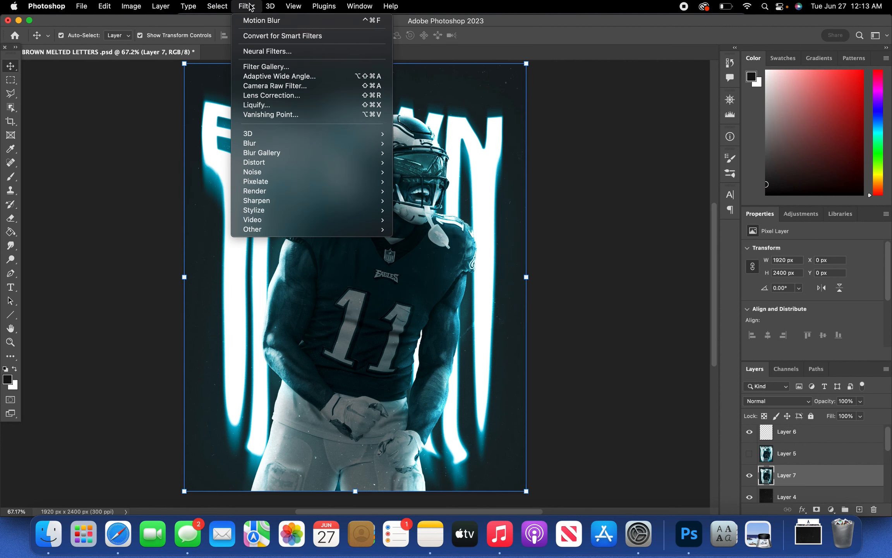
click(535, 290)
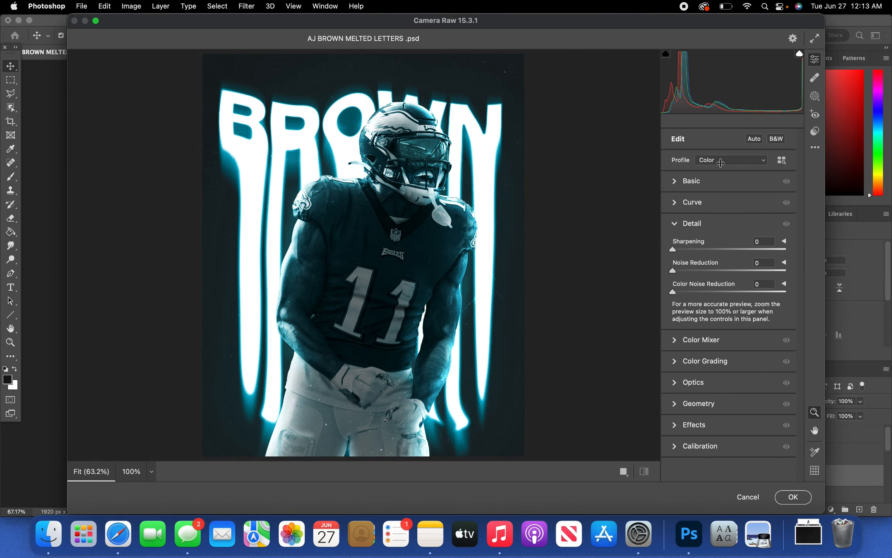
click(722, 165)
click(722, 192)
click(668, 337)
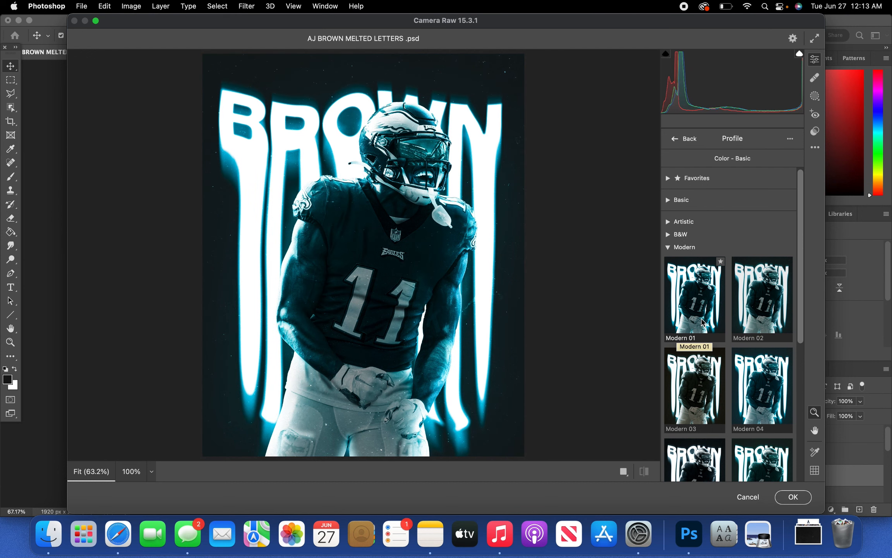
scroll(697, 329, down, 5)
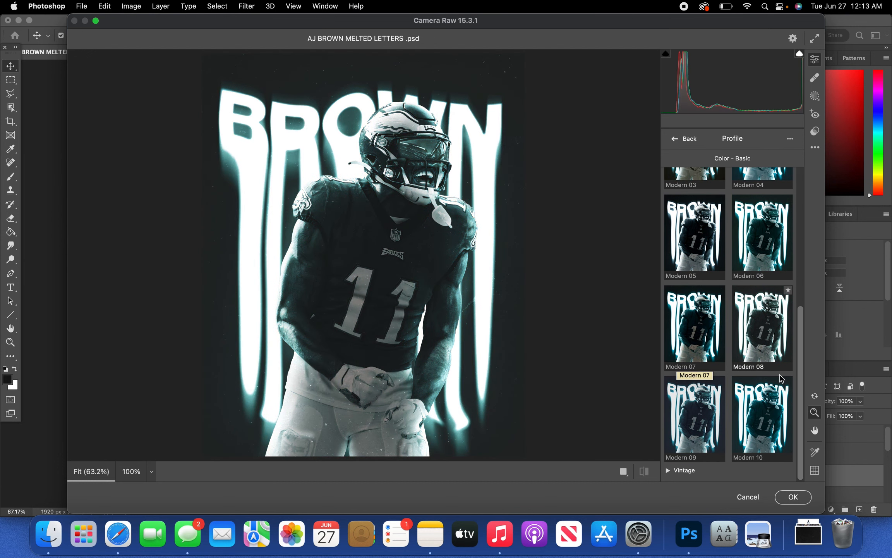
scroll(778, 399, up, 3)
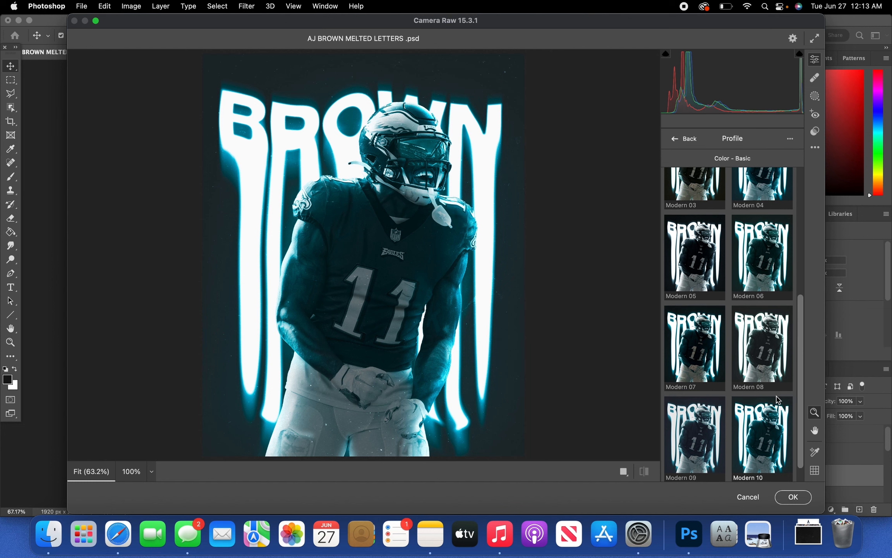
scroll(764, 255, up, 5)
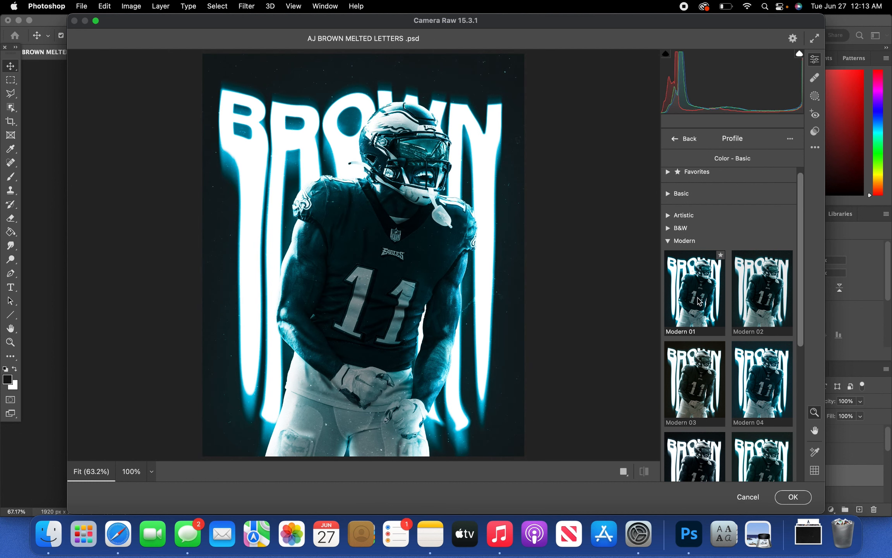
scroll(700, 301, down, 6)
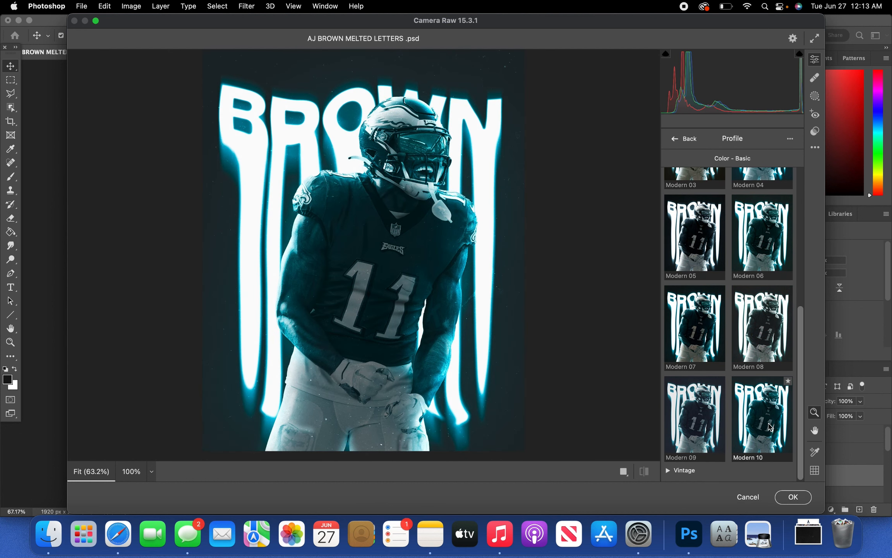
click(770, 427)
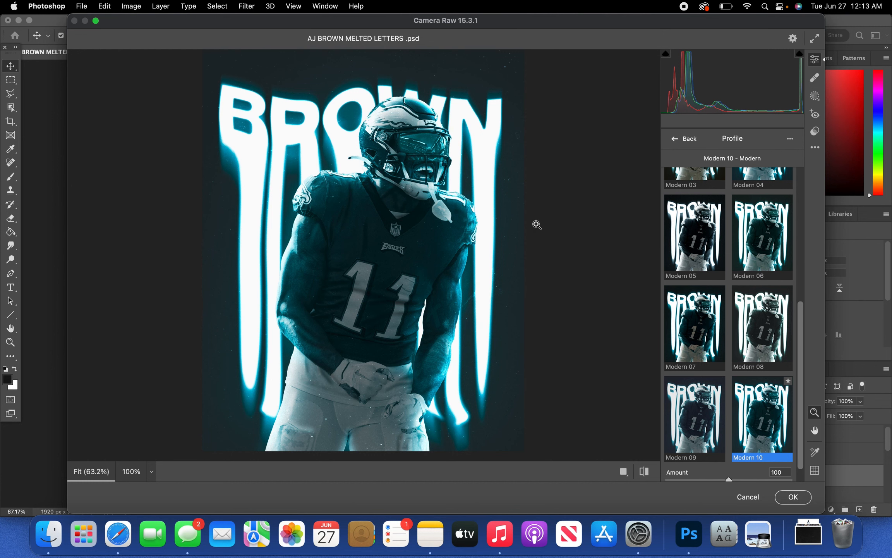
click(676, 139)
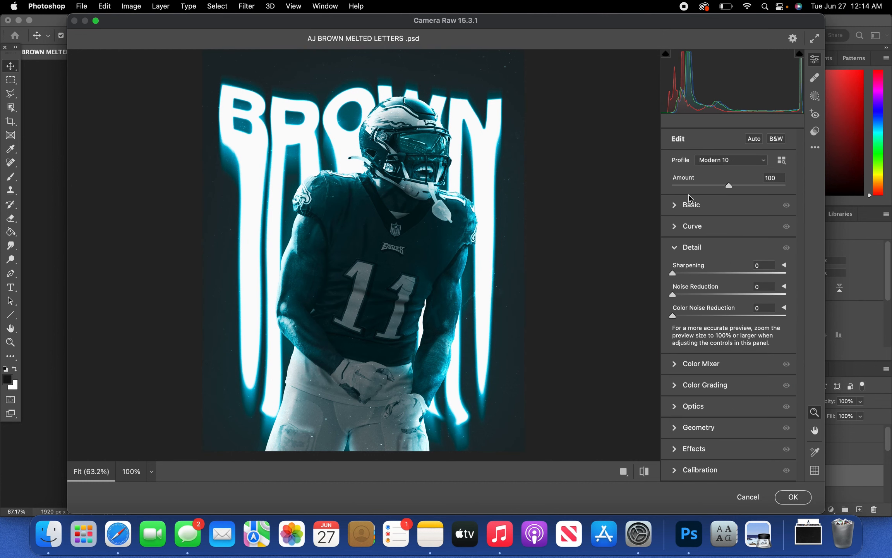
Set Exposure -0.50, Contrast +20, Highlights +10, Shadows +18, Whites +12, Blacks +9, Texture +10, Clarity +17 and Vibrance +9 in the Basic adjustments.
click(677, 206)
drag(729, 256, 739, 383)
scroll(743, 437, down, 1)
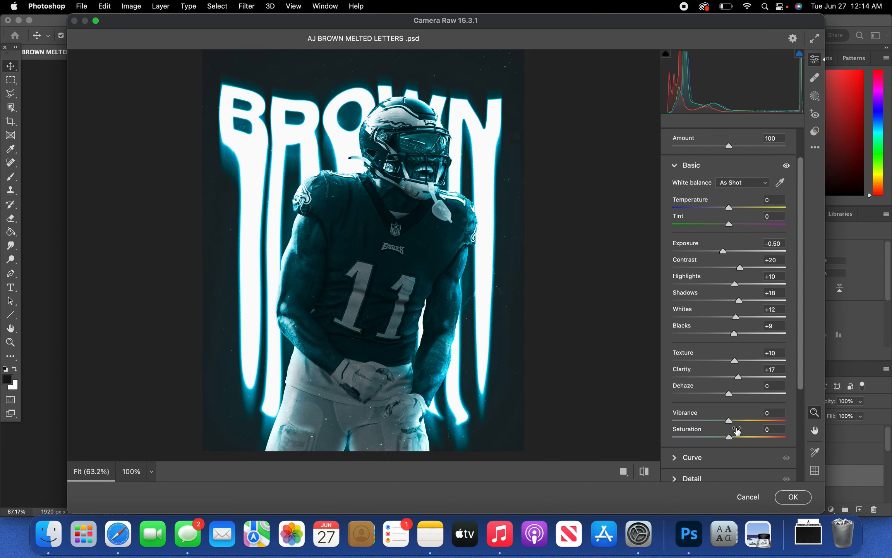
drag(728, 419, 734, 419)
drag(364, 155, 327, 201)
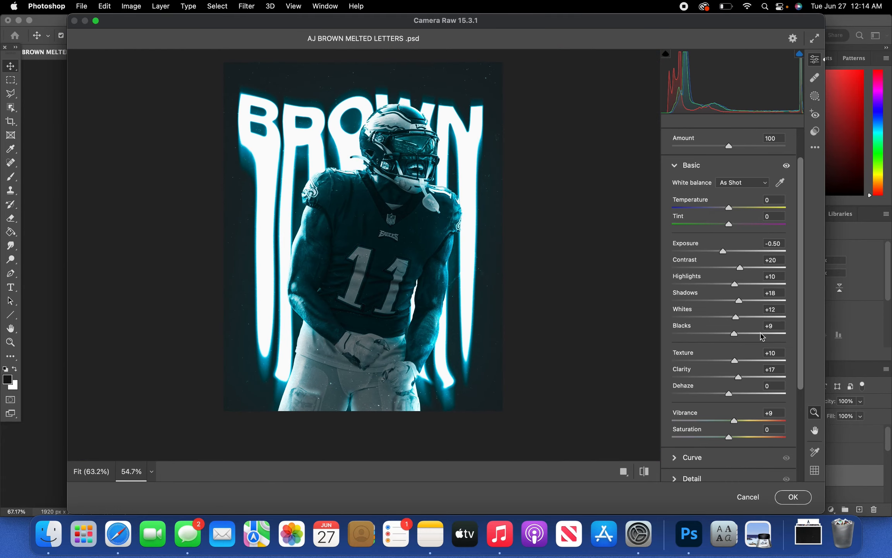
Set Sharpening to 15 in the Detail adjustments of the Camera Raw filter.
scroll(728, 271, down, 3)
drag(494, 232, 498, 225)
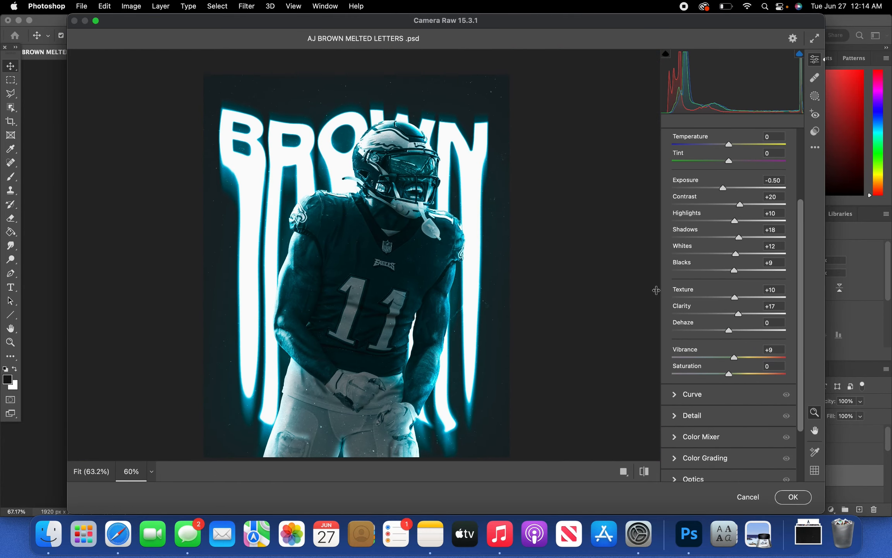
scroll(769, 344, down, 2)
click(680, 344)
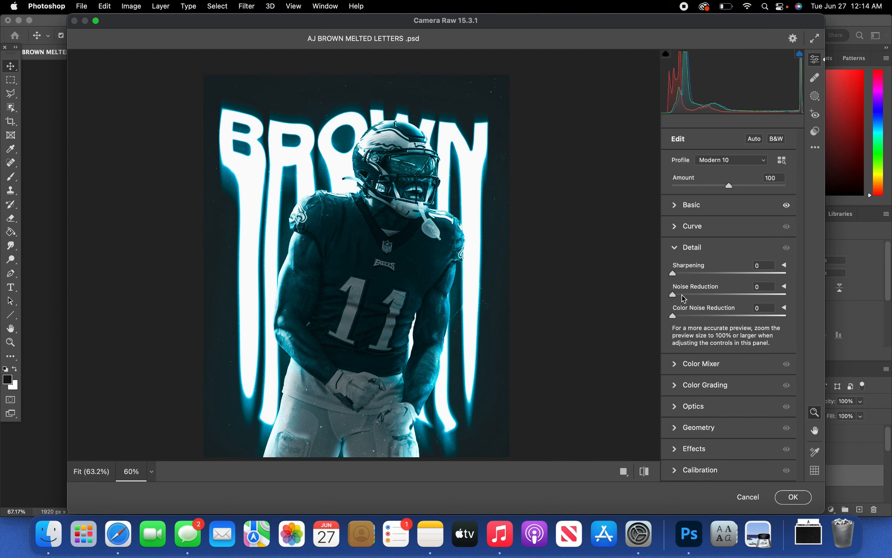
drag(673, 273, 684, 274)
mouse_move(480, 248)
mouse_down()
mouse_move(509, 249)
mouse_move(486, 247)
mouse_up()
scroll(486, 247, down, 5)
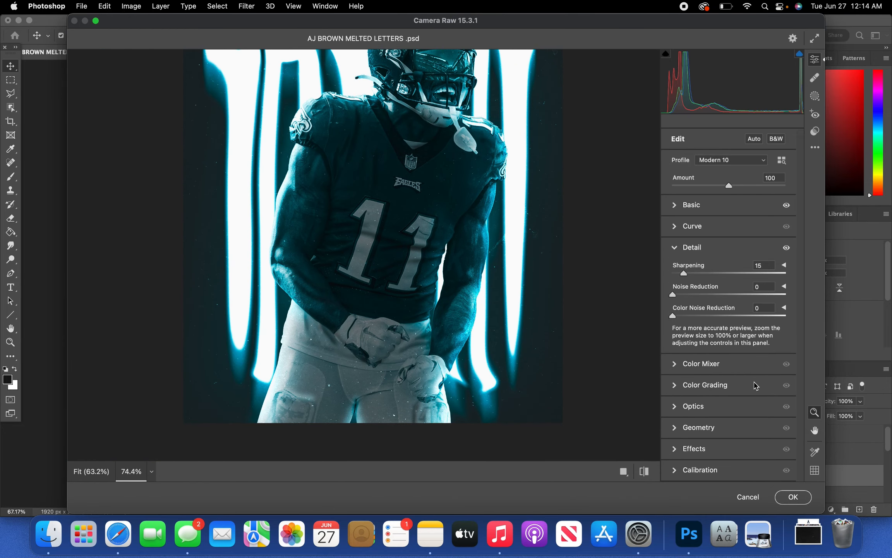
Set Grain to 30 in the Effects adjustments of the Camera Raw filter.
click(675, 364)
scroll(574, 216, up, 2)
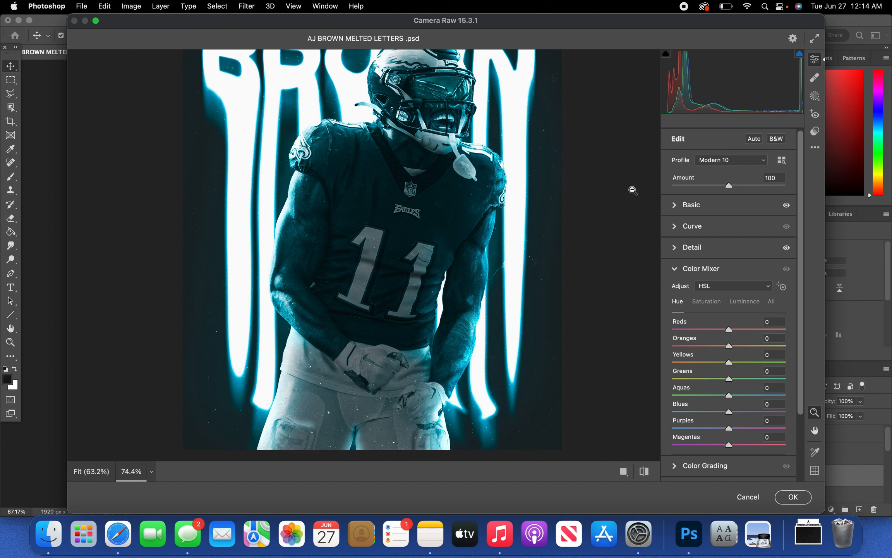
scroll(714, 308, down, 3)
scroll(715, 310, down, 1)
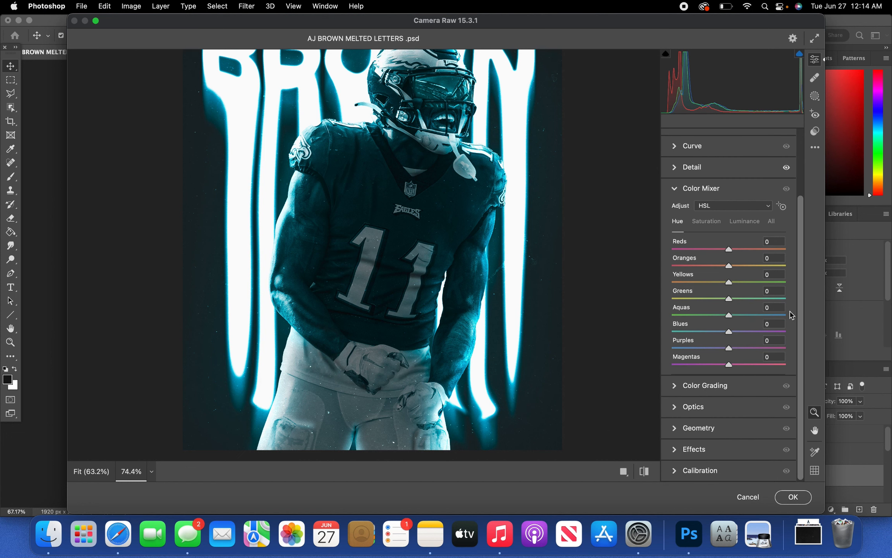
click(675, 452)
scroll(566, 311, up, 2)
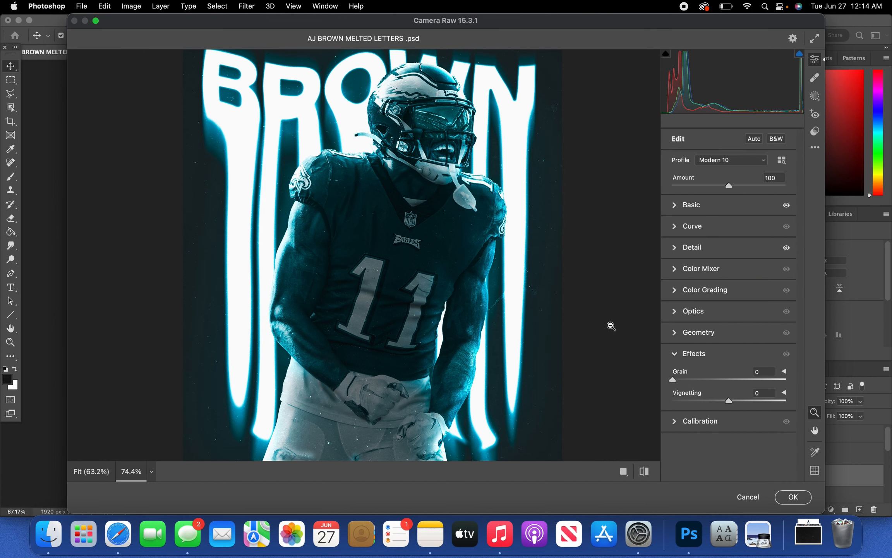
drag(673, 383, 706, 390)
drag(430, 283, 459, 286)
Check the grain on the helmet, jersey and gloves in the preview and apply the Camera Raw filter to Layer 7.
scroll(460, 288, up, 10)
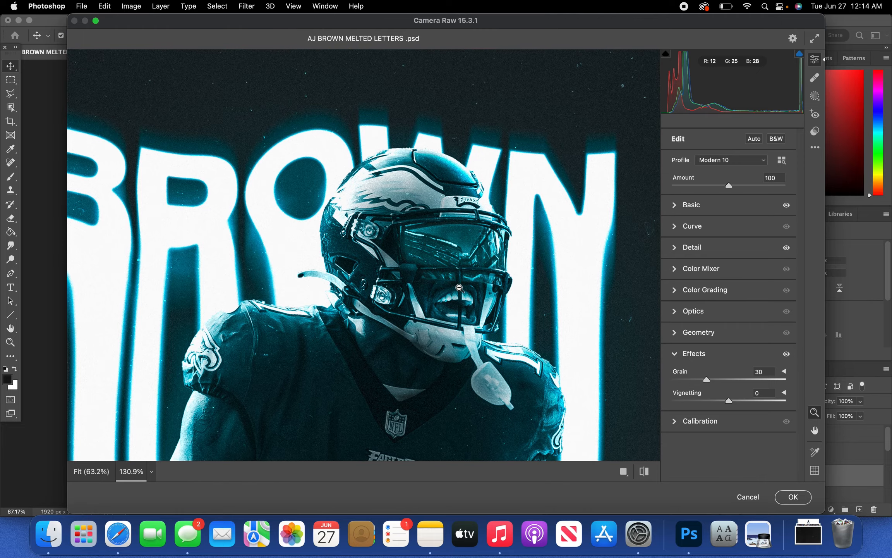
scroll(460, 287, down, 3)
scroll(457, 287, up, 3)
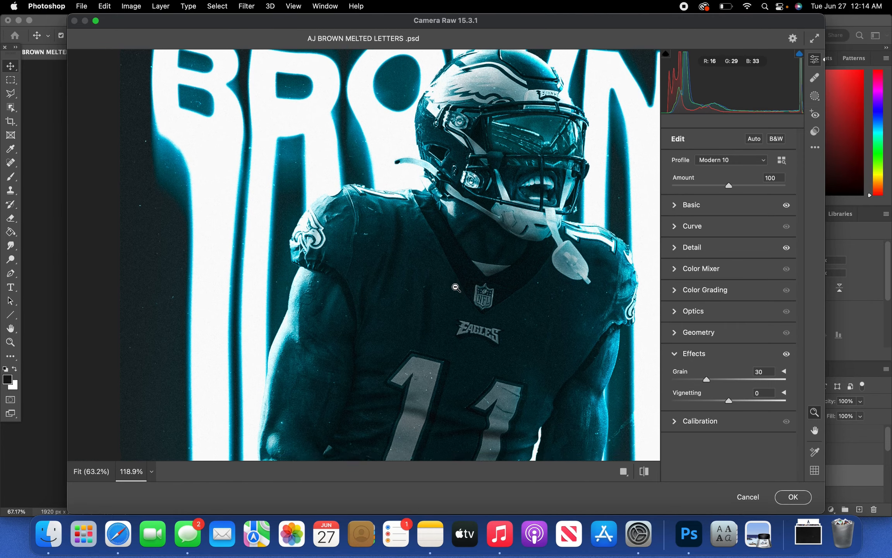
scroll(456, 287, down, 2)
scroll(462, 289, down, 8)
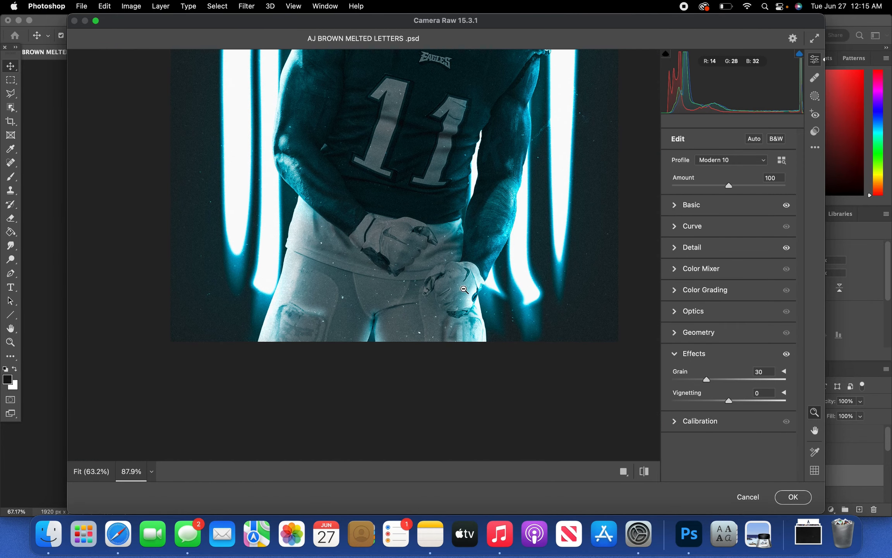
scroll(464, 289, down, 1)
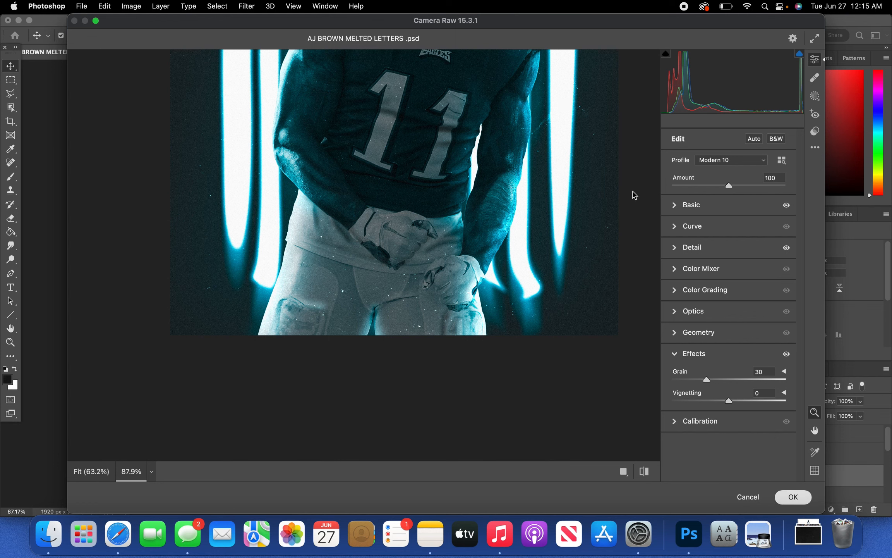
key(Return)
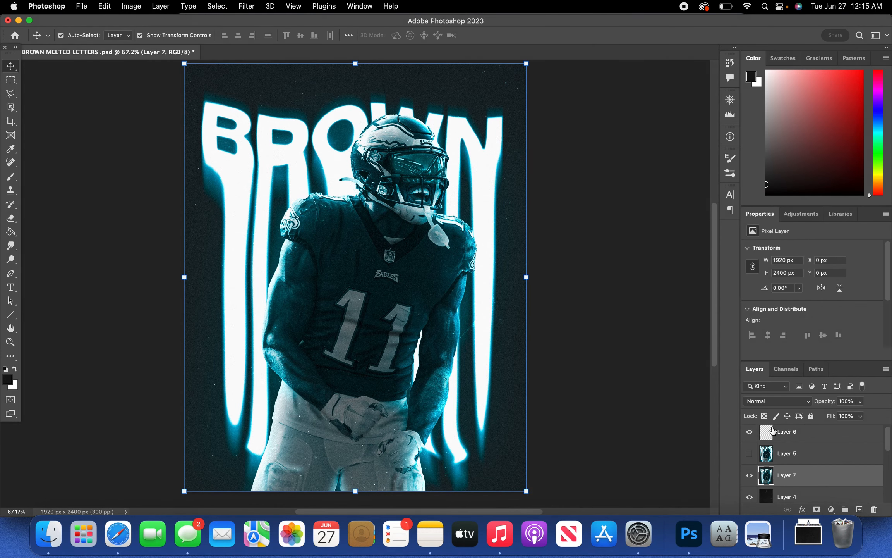
Select Layer 6 and examine the grain and texture up close across the lettering, player and background, ending with the poster zoomed out.
click(749, 454)
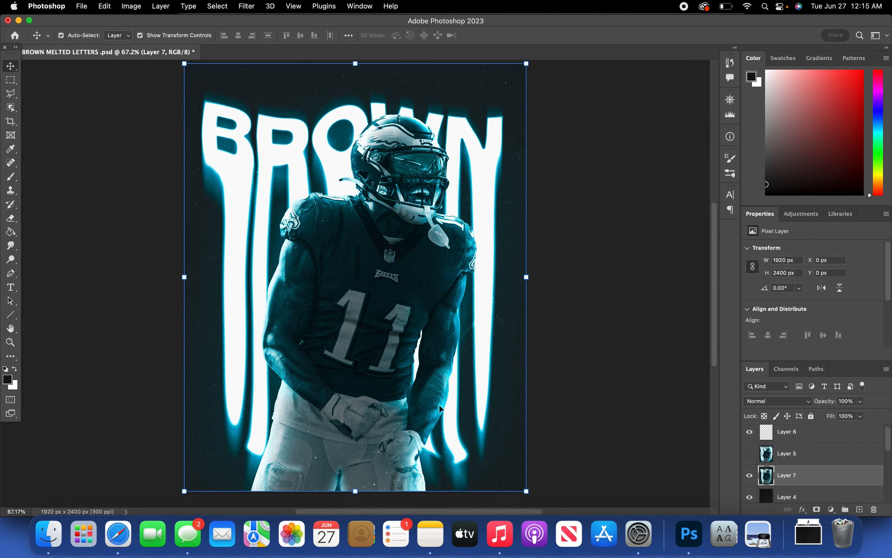
click(815, 438)
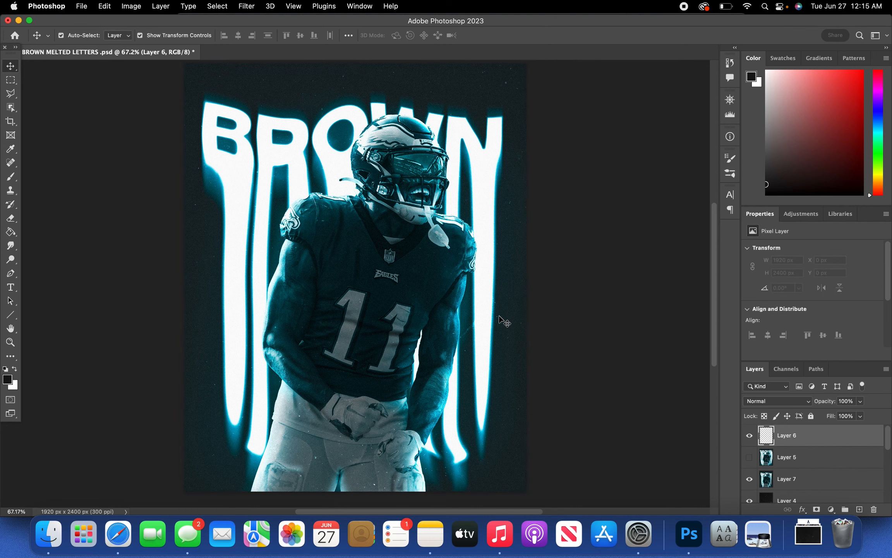
scroll(498, 315, up, 5)
scroll(498, 315, up, 6)
scroll(499, 316, left, 3)
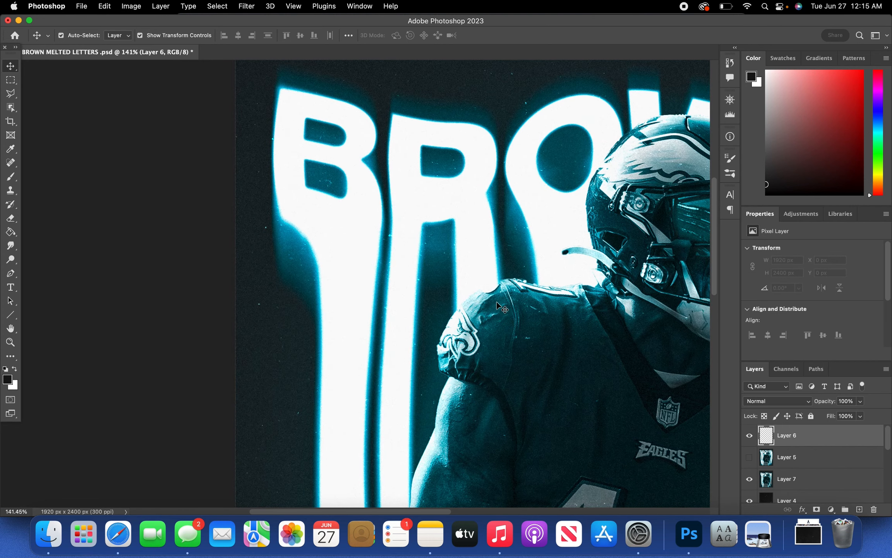
scroll(497, 301, up, 5)
scroll(496, 301, right, 3)
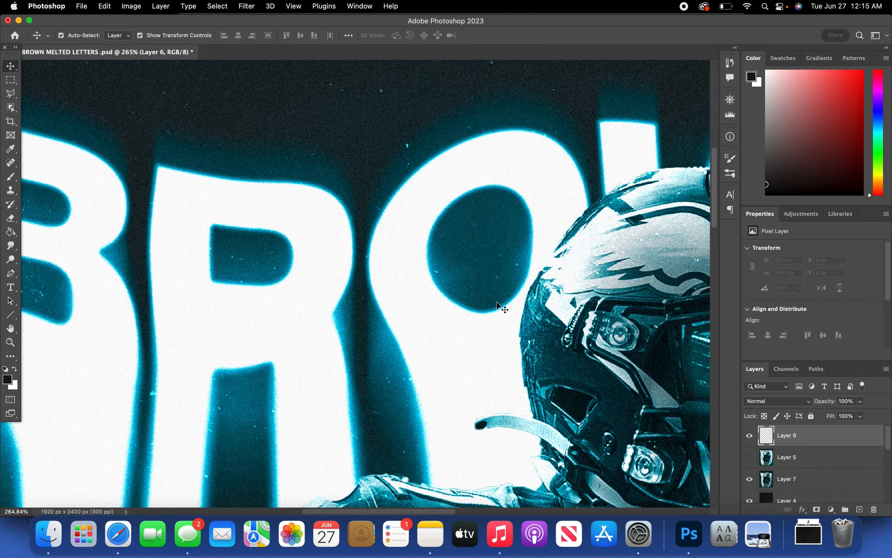
scroll(497, 301, right, 10)
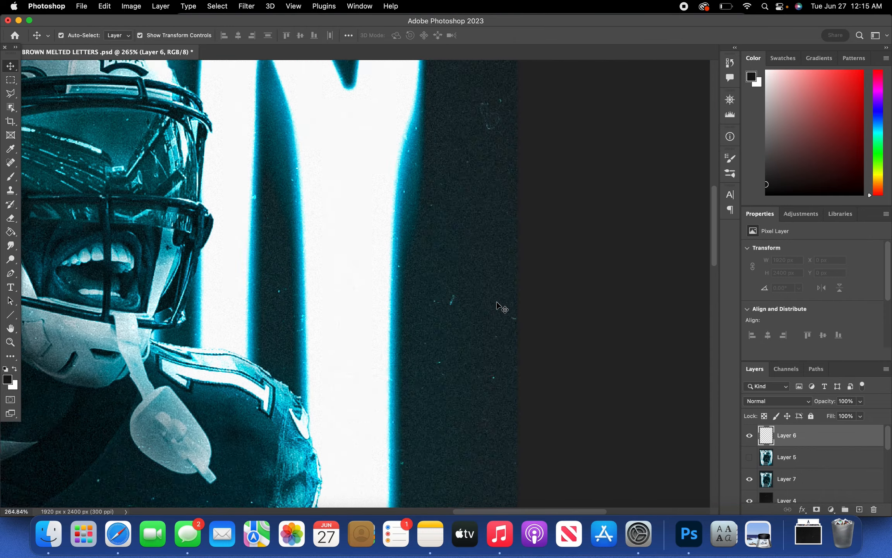
scroll(496, 302, down, 15)
scroll(496, 302, left, 10)
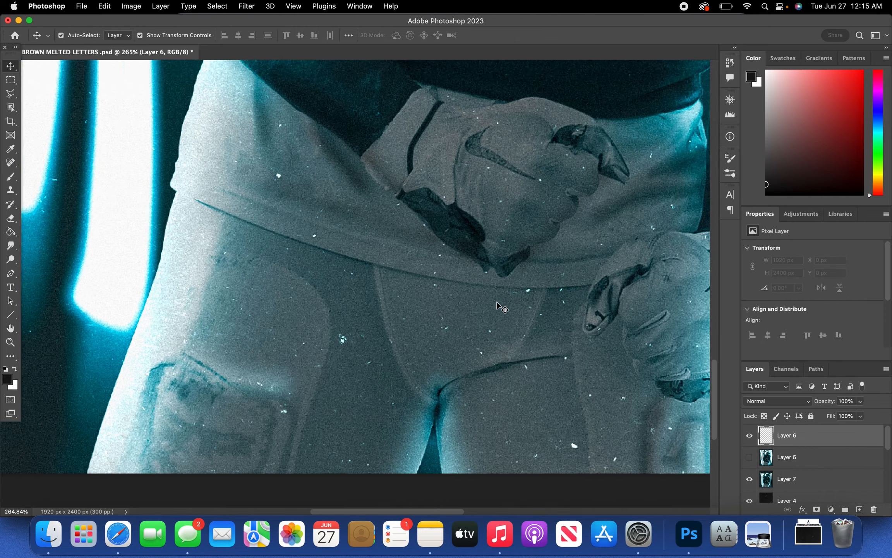
scroll(496, 301, left, 10)
scroll(496, 301, up, 8)
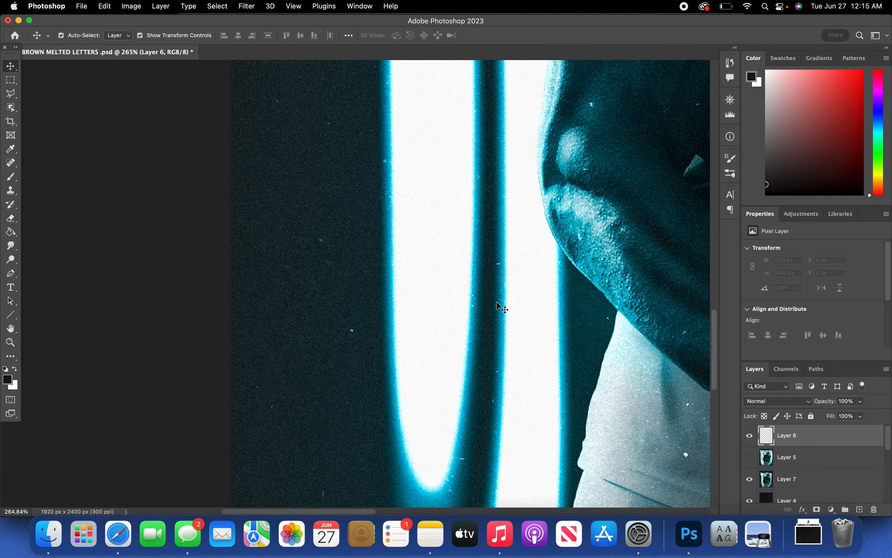
scroll(496, 301, up, 15)
scroll(496, 301, right, 5)
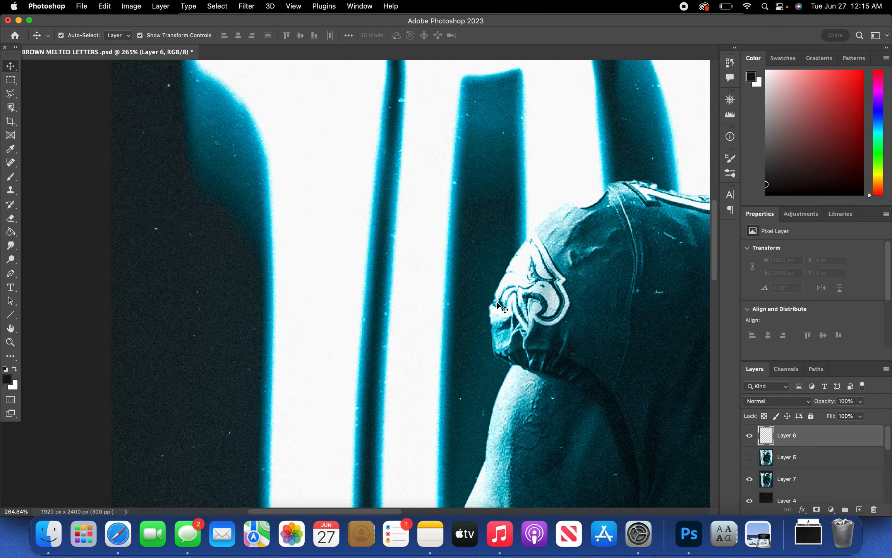
scroll(496, 302, up, 10)
scroll(496, 301, down, 5)
scroll(497, 306, down, 8)
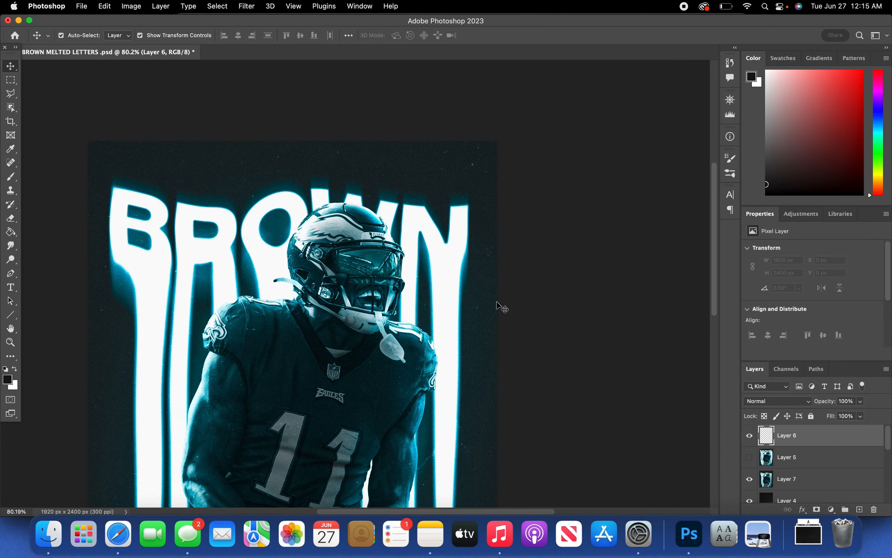
scroll(497, 306, down, 5)
scroll(497, 306, left, 3)
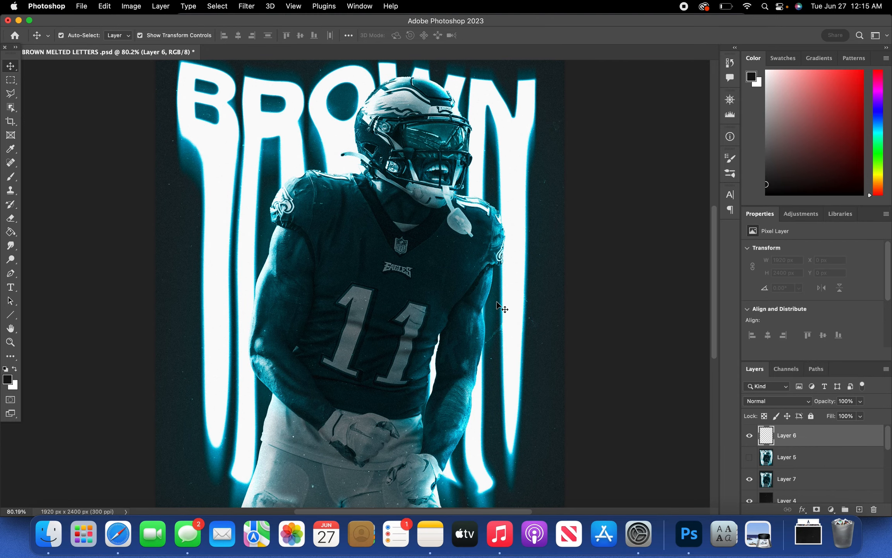
click(294, 6)
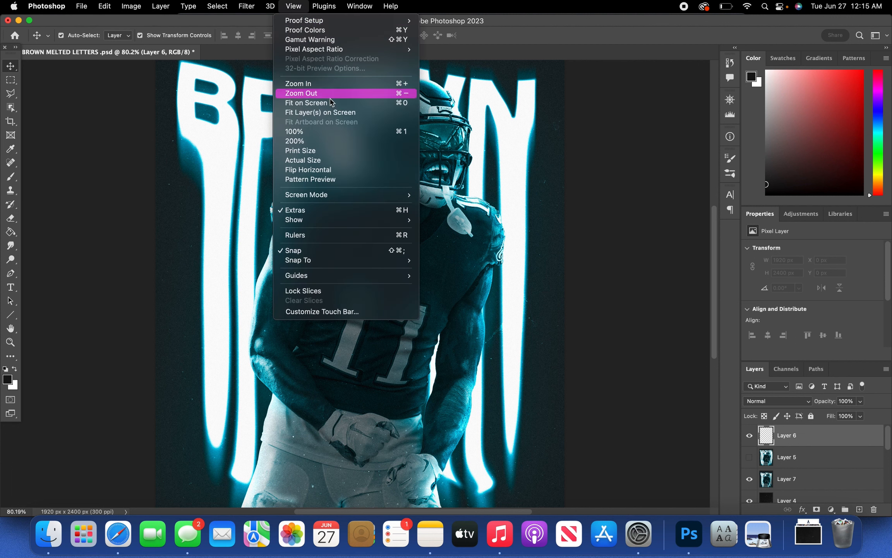
click(302, 93)
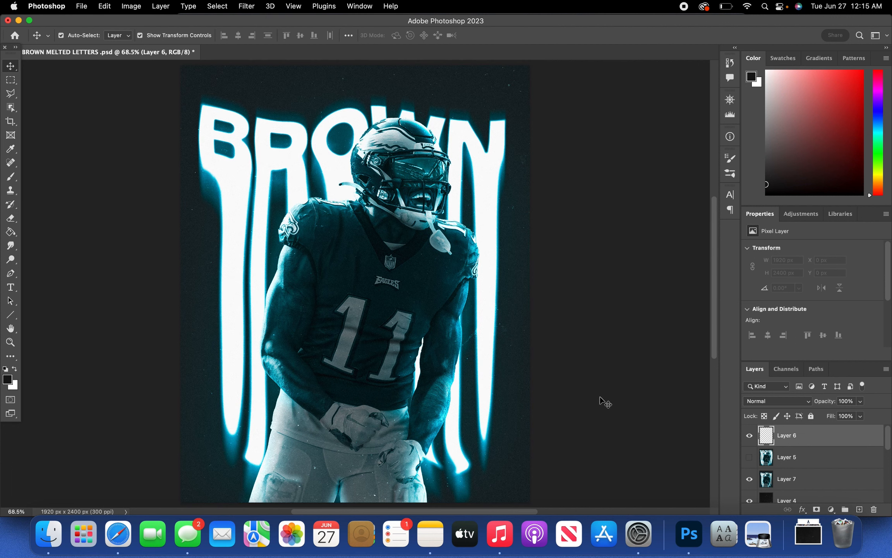